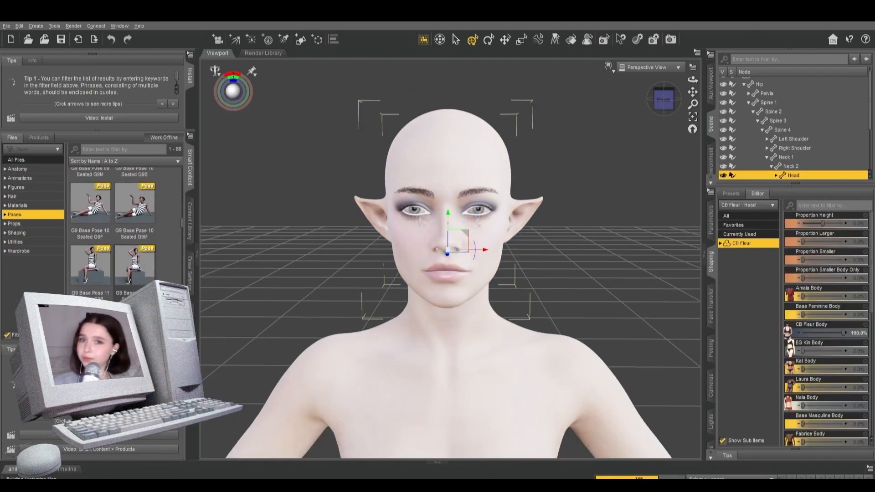
Select the FE Lillie Hair in the scene and look through its Actor shaping morphs
scroll(92, 262, down, 3)
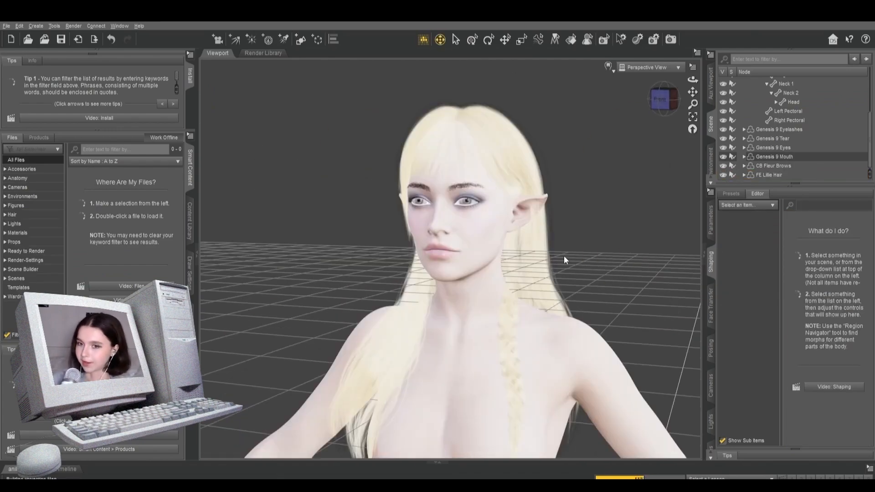
scroll(850, 315, up, 2)
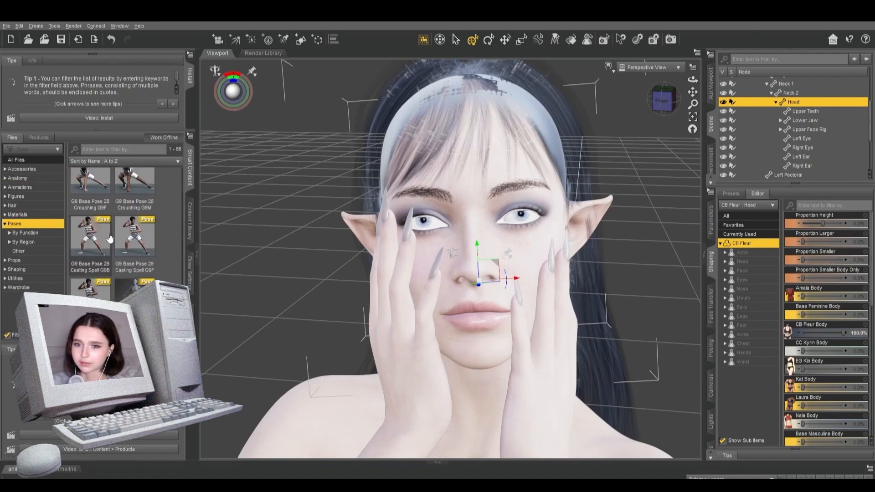
click(770, 173)
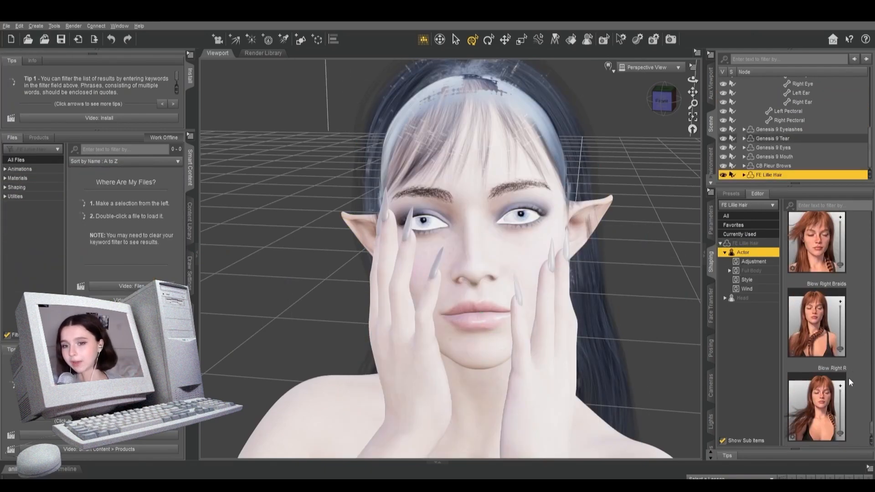
scroll(860, 395, up, 10)
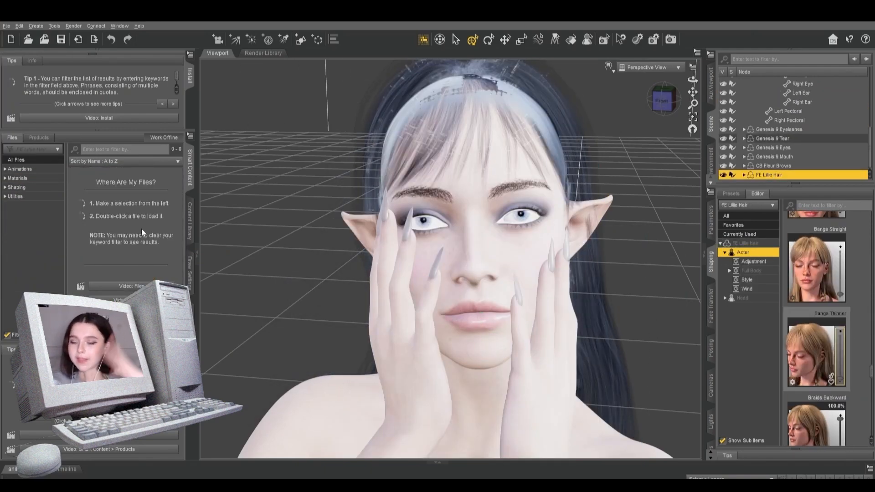
Look through the Anatomy assets available for the CB Fleur figure's head
click(30, 242)
click(31, 233)
click(82, 210)
scroll(631, 301, up, 3)
key(ctrl+z)
click(18, 214)
scroll(91, 224, down, 10)
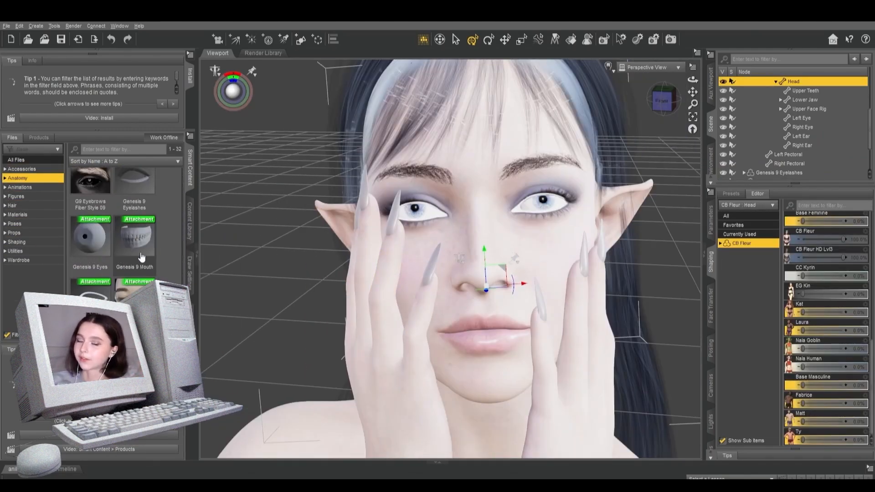
scroll(123, 234, down, 2)
scroll(640, 329, down, 5)
scroll(616, 379, up, 3)
scroll(781, 164, down, 3)
Adjust the FE Lillie Hair's Style morphs for the bangs and hair length, and check its Adjustment and Actor morphs
click(771, 175)
scroll(820, 274, up, 5)
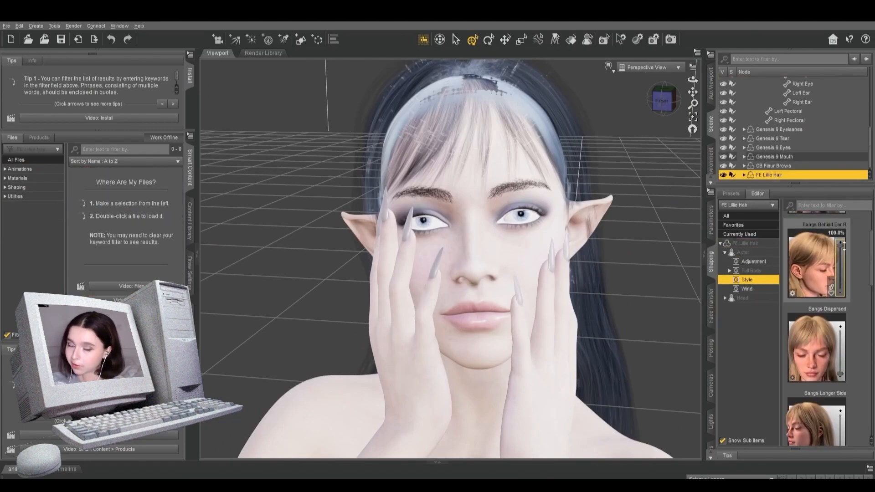
drag(840, 241, 840, 282)
drag(839, 326, 834, 357)
scroll(835, 357, down, 4)
drag(840, 407, 840, 367)
scroll(840, 374, down, 5)
drag(840, 431, 840, 397)
scroll(592, 319, down, 4)
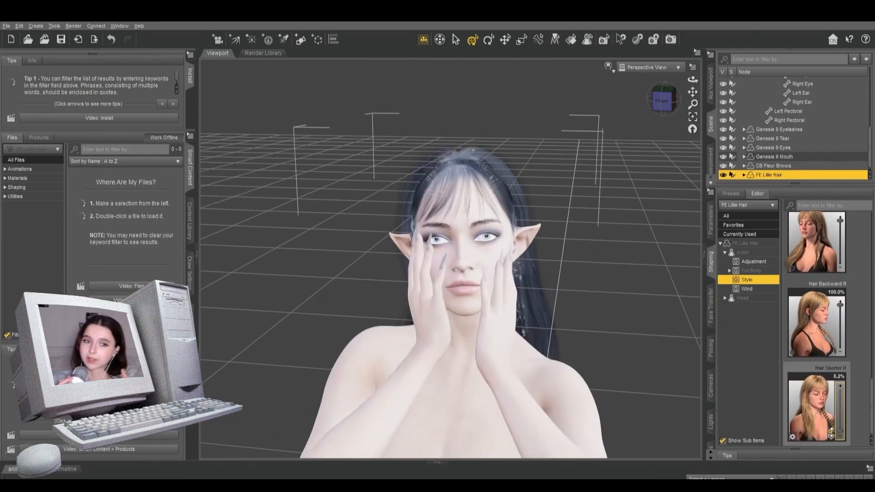
click(753, 261)
scroll(841, 305, down, 5)
scroll(451, 255, up, 5)
click(743, 252)
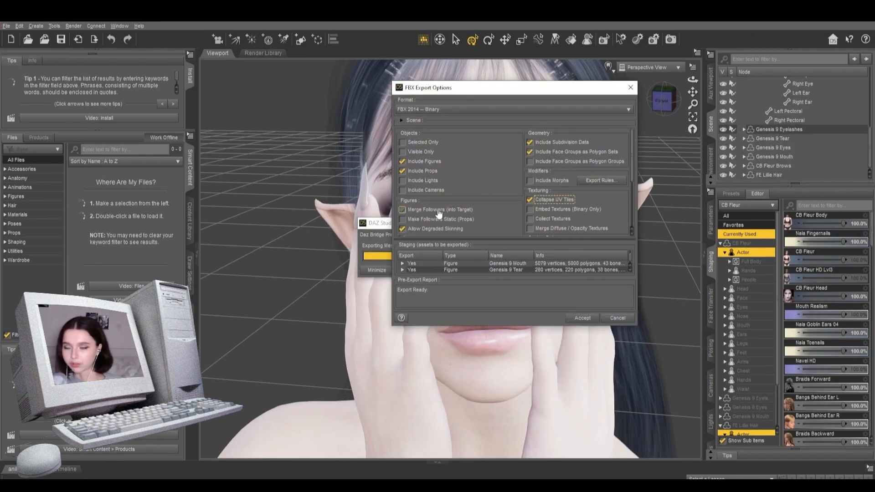
Export the character as FBX 2014 Binary with figures and props included and UV tiles collapsed
click(582, 318)
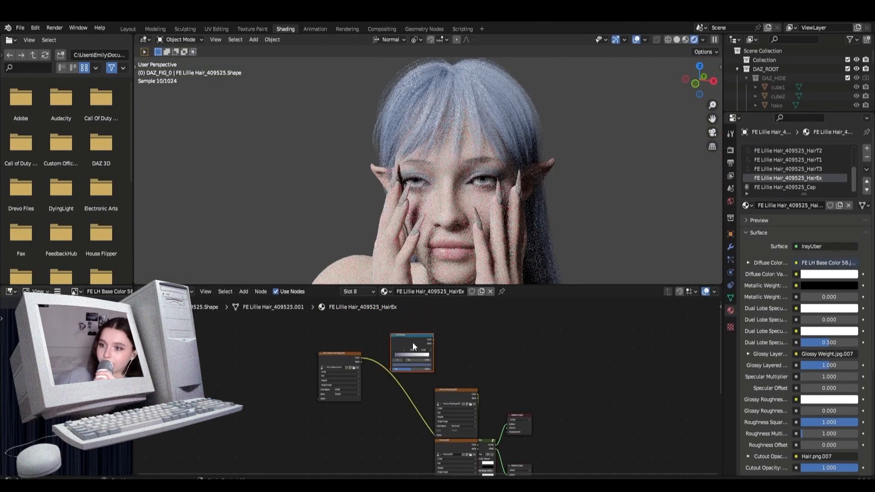
Switch to Blender and position the Color Ramp node in the FE Lillie HairEx material
drag(421, 393, 423, 398)
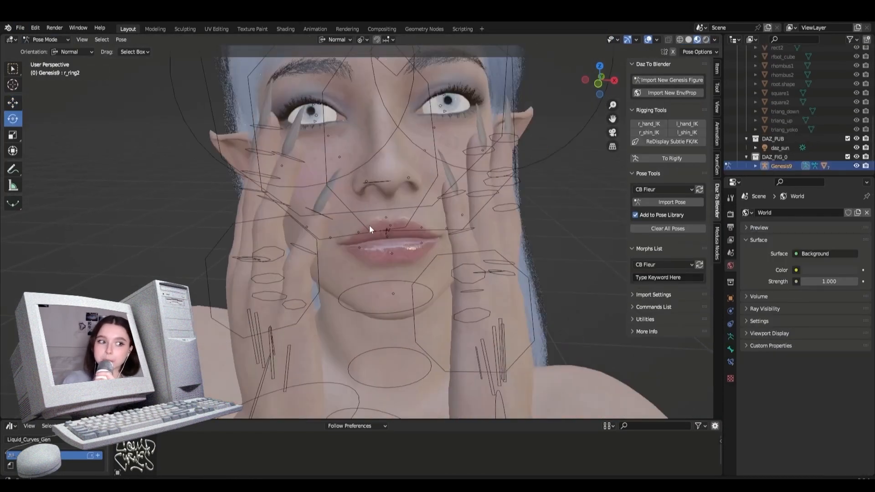
scroll(369, 225, up, 2)
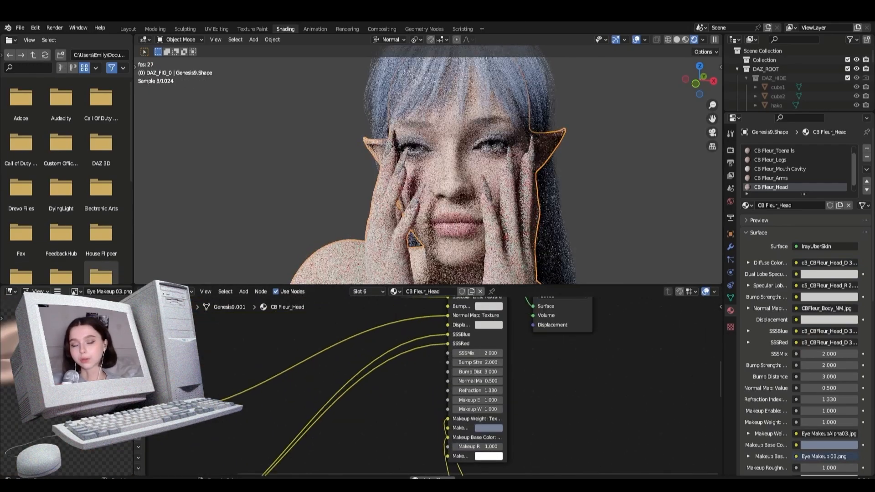
Compare the CB Fleur_Head and CB Fleur_Arms skin materials and their node setups on the Genesis9 figure
scroll(620, 199, up, 2)
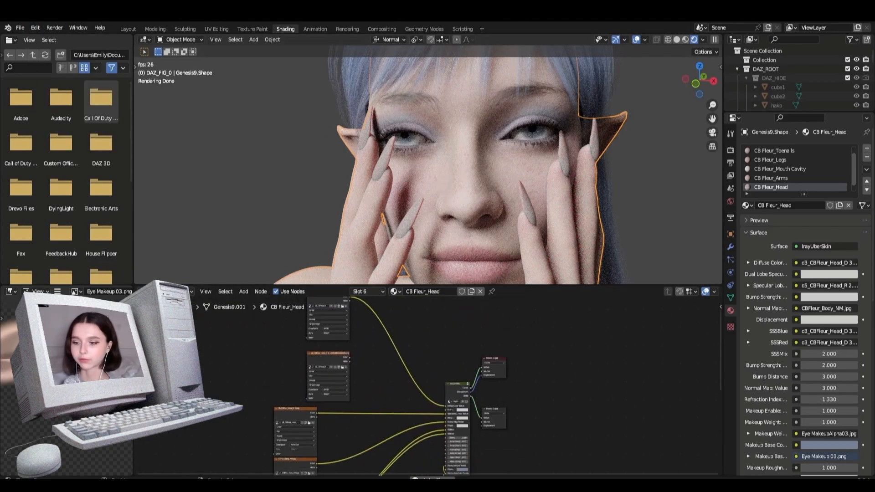
click(775, 178)
click(782, 187)
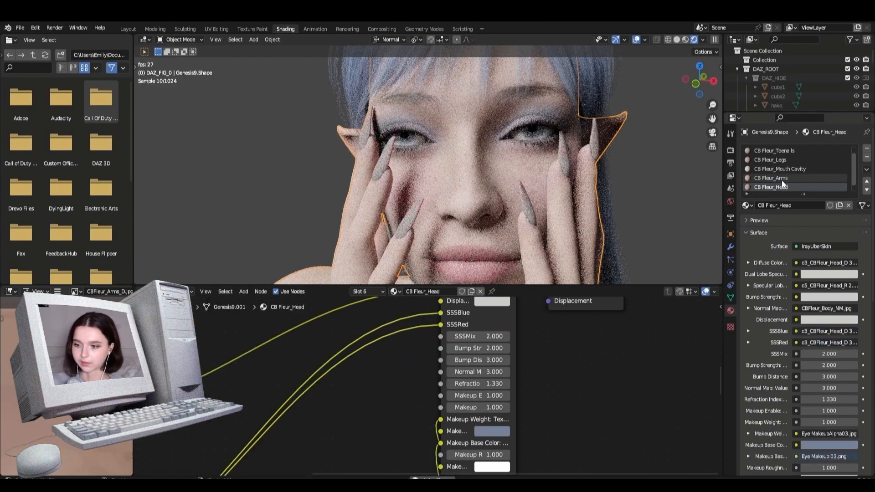
click(782, 179)
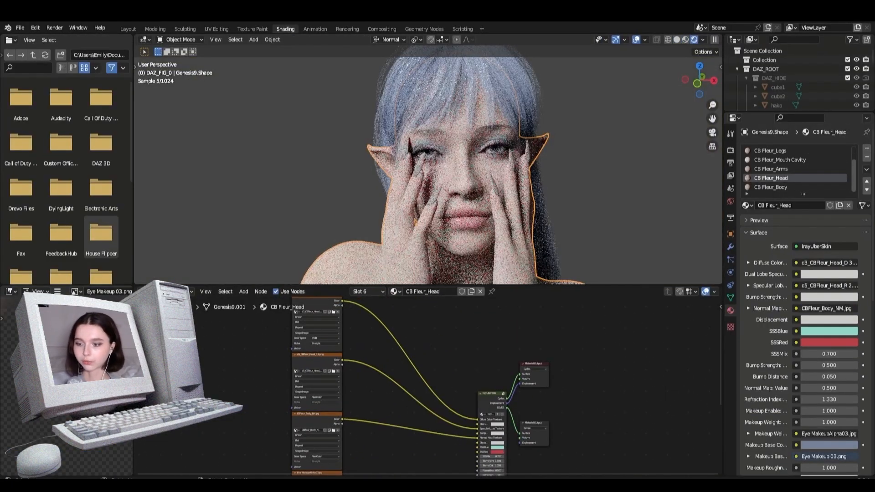
scroll(428, 387, up, 2)
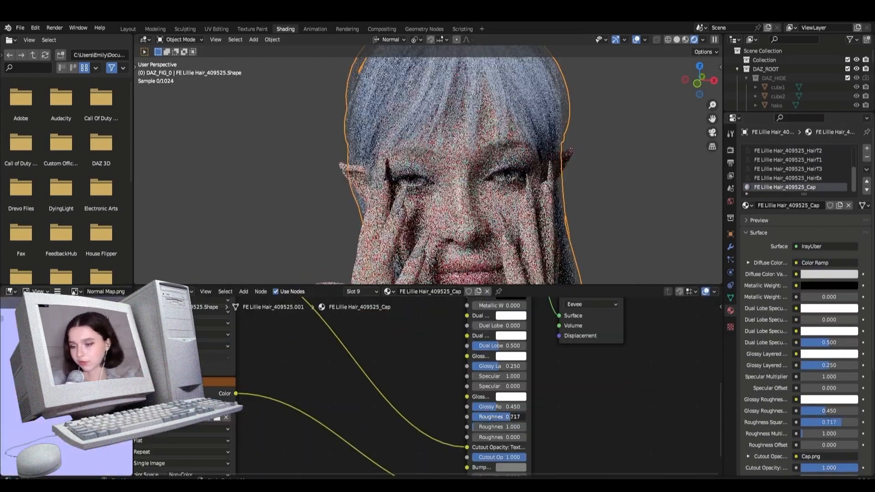
In the Layout workspace, set DropletGenerator2's Medium Count to 0.5, enable long droplets with trails, and set Long Count 1 and Trail Length 3
click(127, 28)
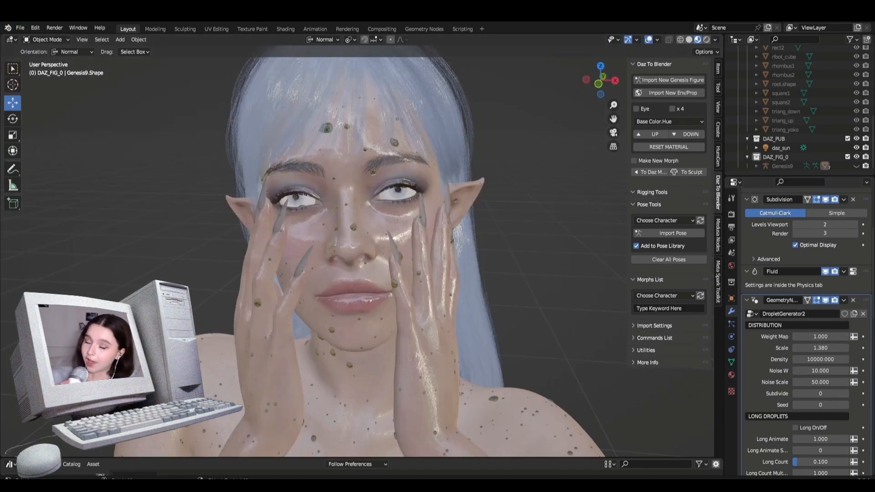
scroll(807, 328, down, 8)
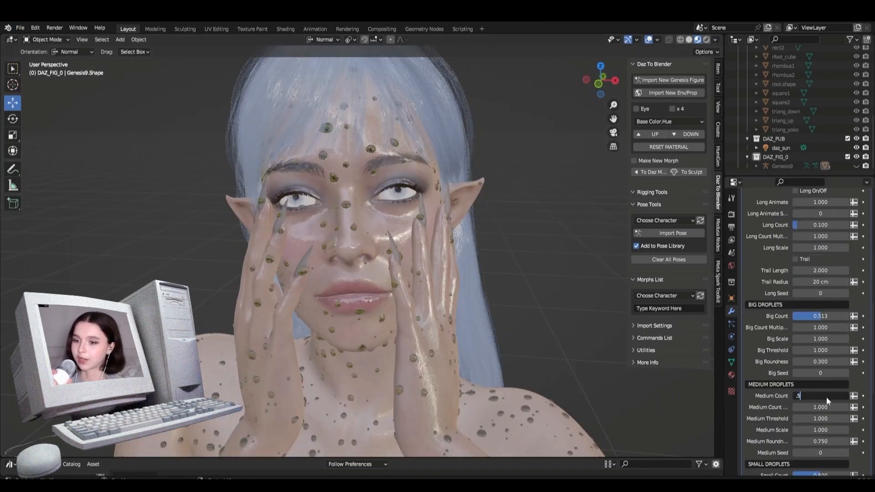
scroll(820, 349, up, 4)
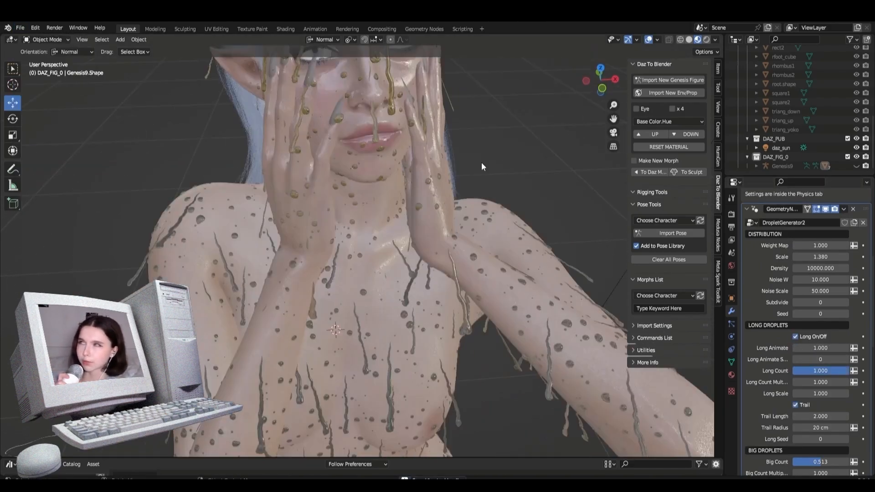
click(824, 416)
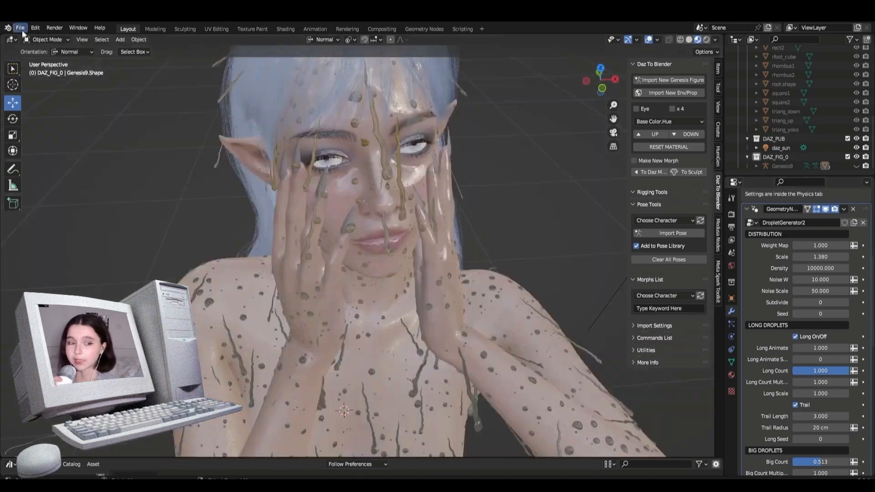
Try Long Seed values 1 and 2 for the long droplets, and set the Long Seed to 4
click(814, 438)
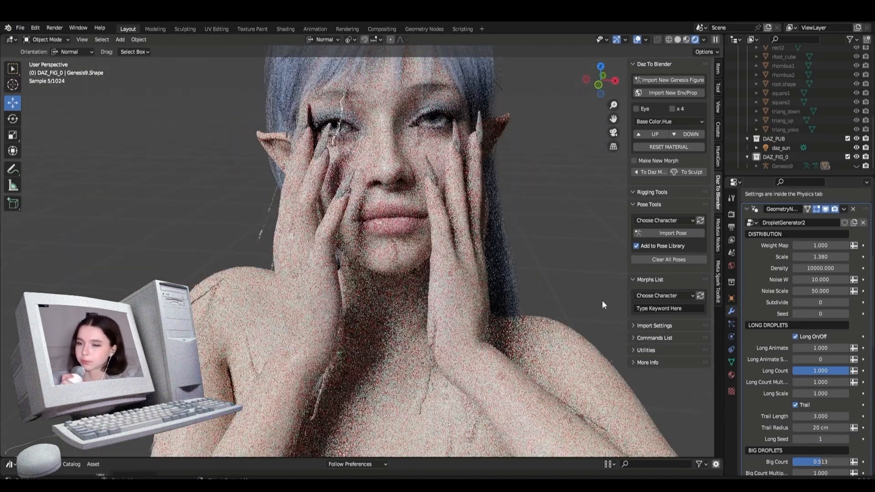
click(819, 438)
text(2)
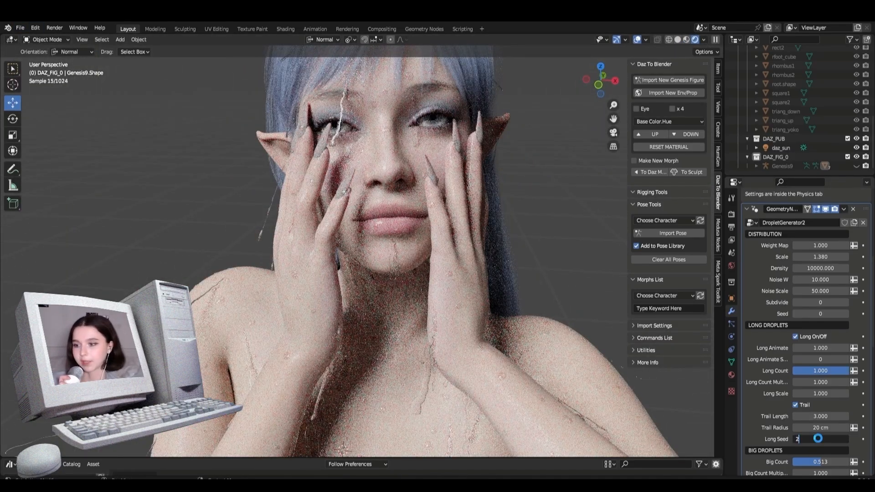
key(Return)
click(814, 437)
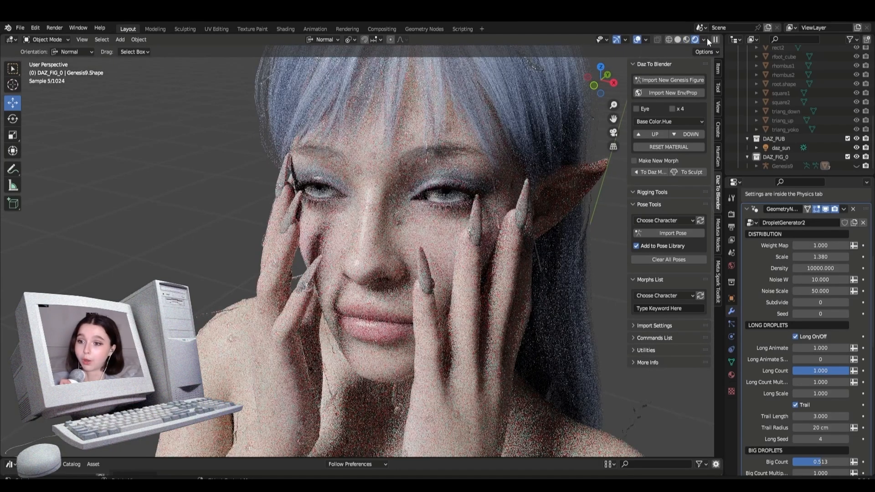
Set both the Small Count and the Medium Count of the droplets to 1
scroll(820, 365, down, 10)
click(821, 402)
text(1)
key(Return)
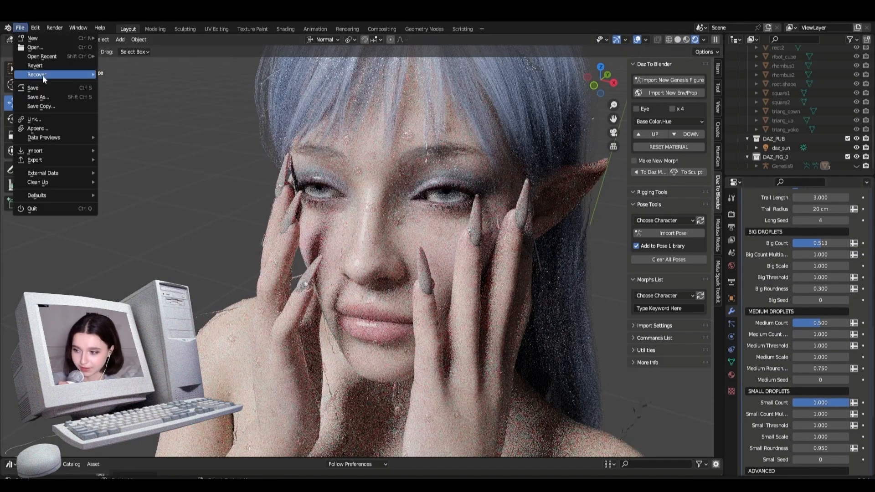
scroll(816, 305, up, 5)
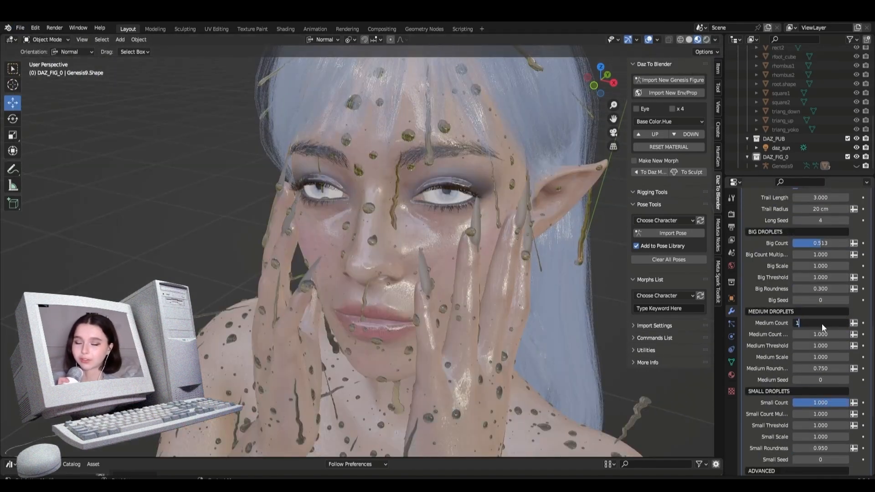
scroll(827, 407, up, 4)
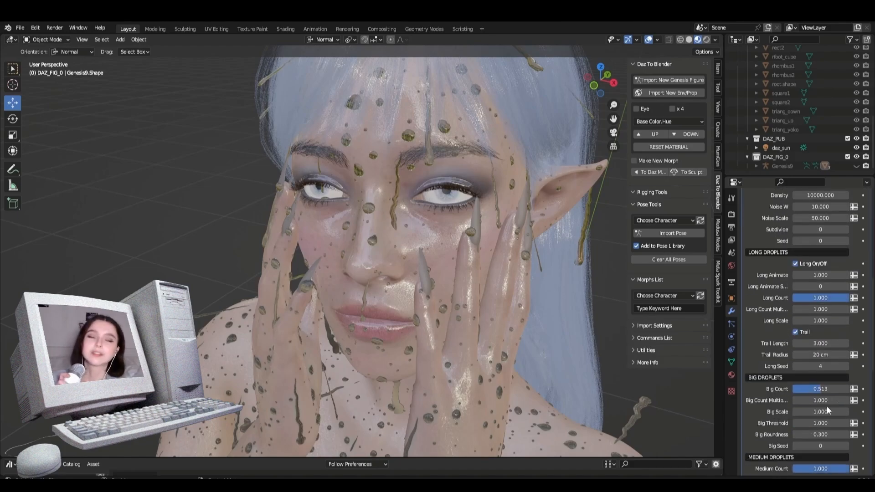
Set the Big Scale of the droplets to 0.8 and try Long Seed values 1 and 0
click(820, 367)
text(1)
key(shift+Tab)
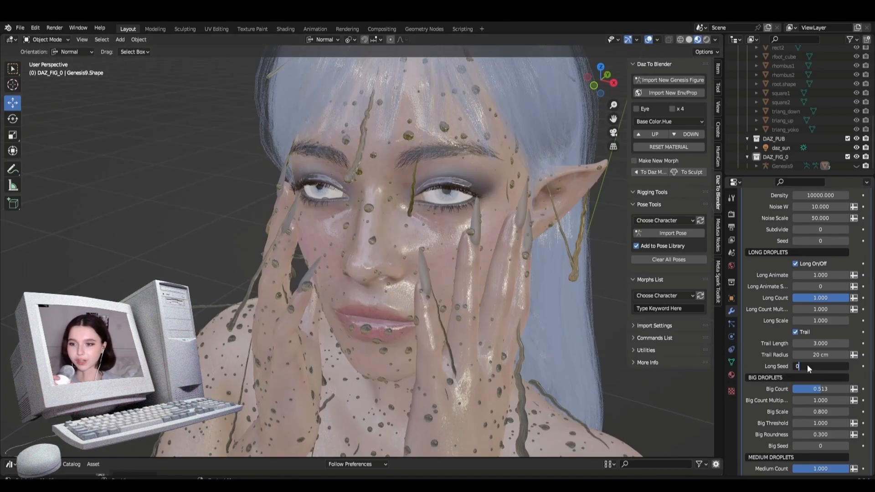
click(807, 366)
text(0)
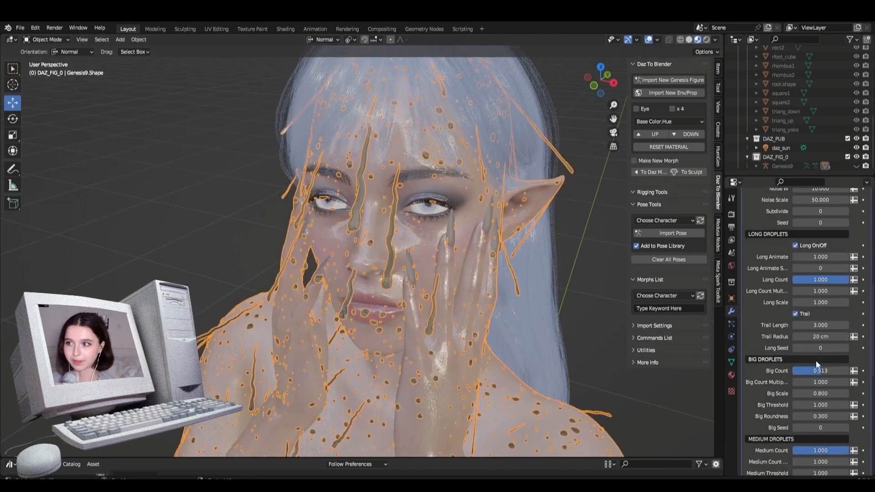
Try Long Seed values 5 and 7 for the long droplets, and settle on 4
scroll(816, 360, down, 1)
click(821, 329)
text(5)
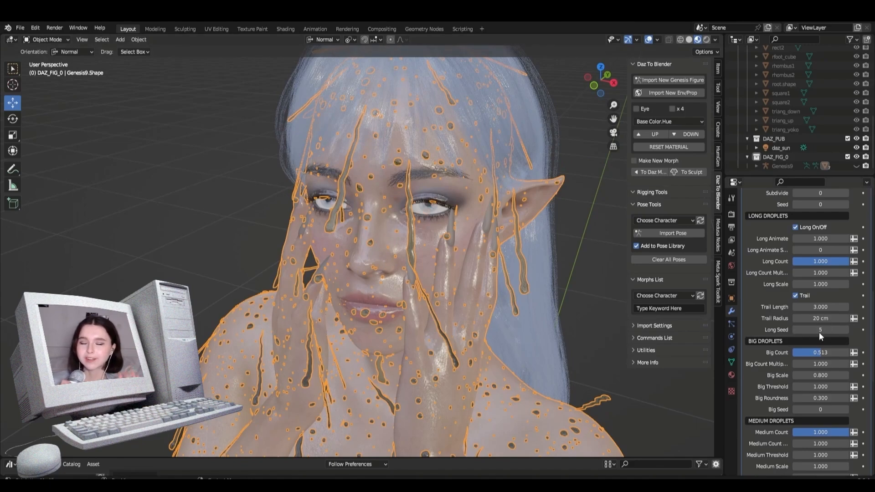
click(820, 329)
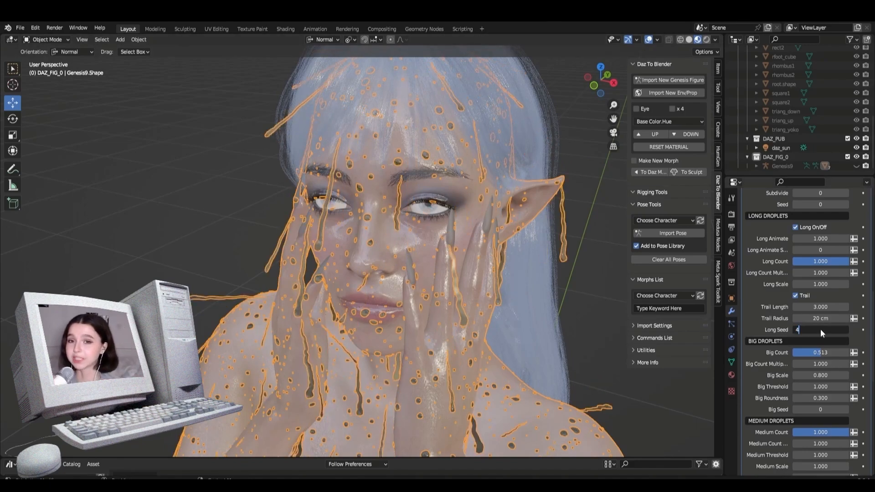
text(7)
key(Return)
Set the droplet distribution Density to 20000 and display the viewport in Rendered shading
drag(871, 283, 871, 233)
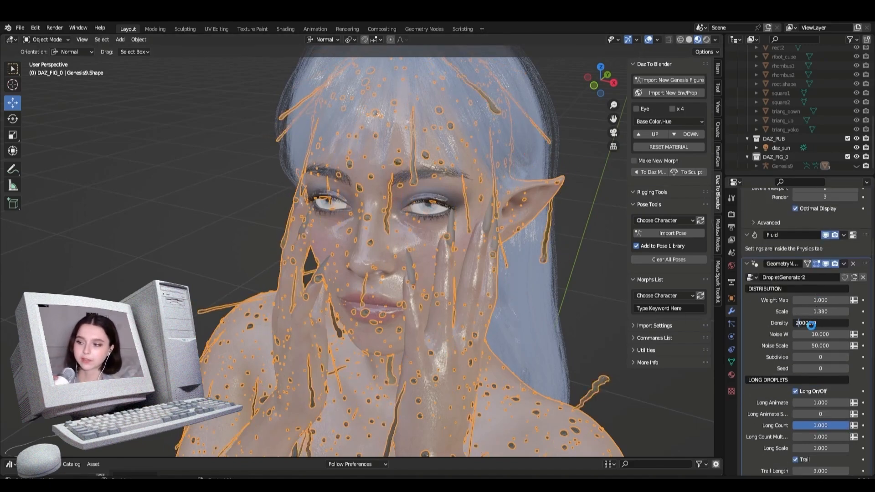
click(705, 39)
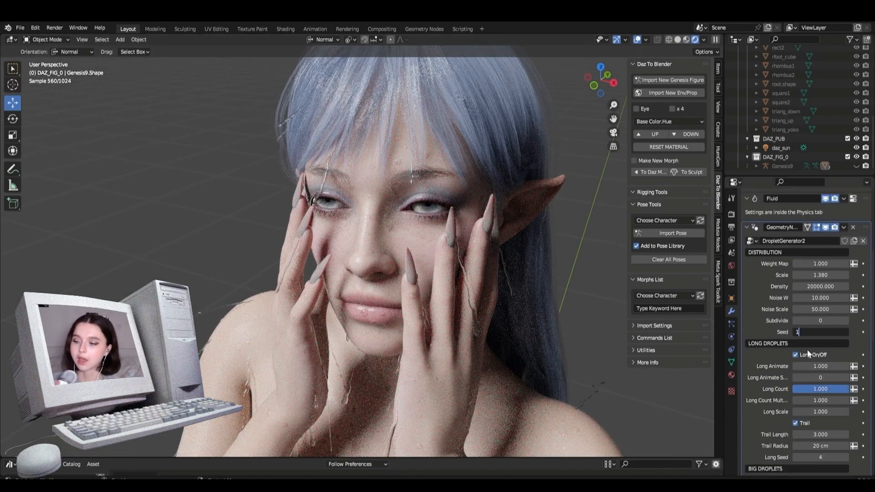
Try distribution Seed values 1 and 2, set the Seed to 4, and save the file
click(807, 349)
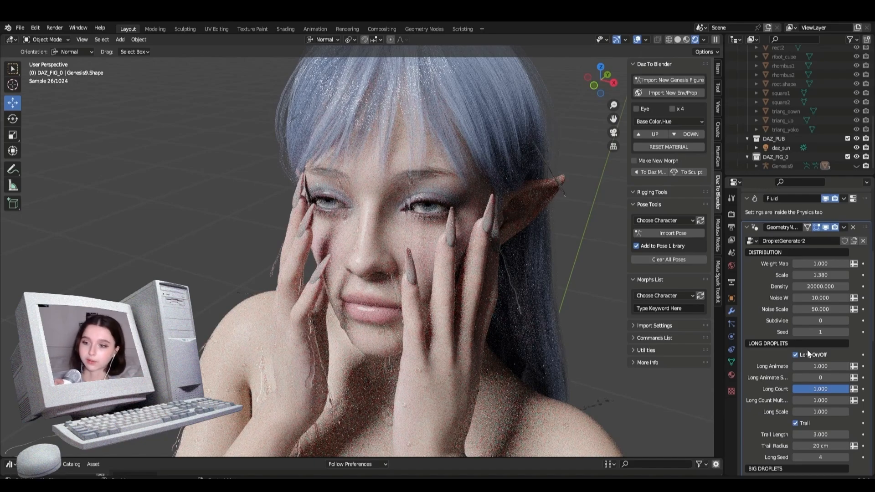
click(844, 332)
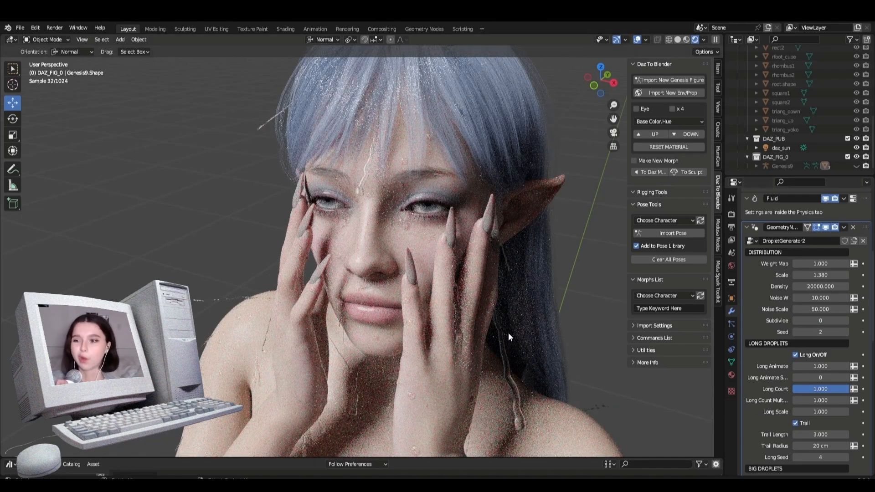
key(Return)
click(813, 332)
text(4)
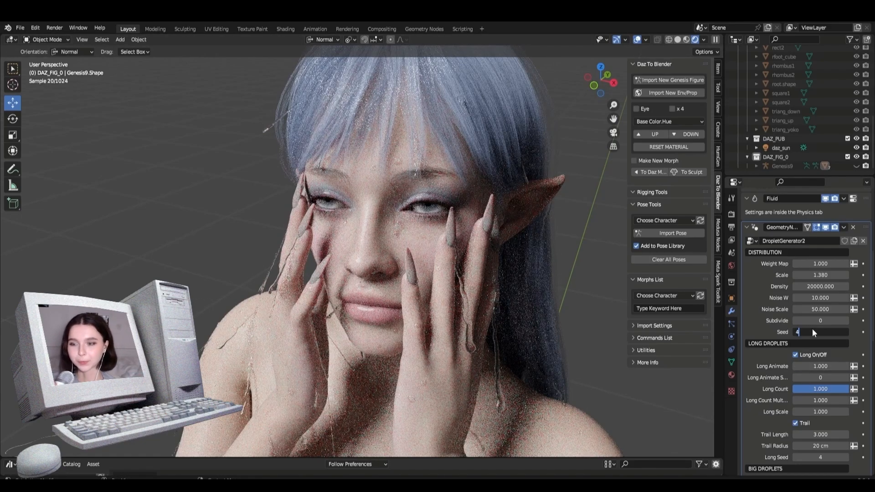
key(Return)
click(20, 28)
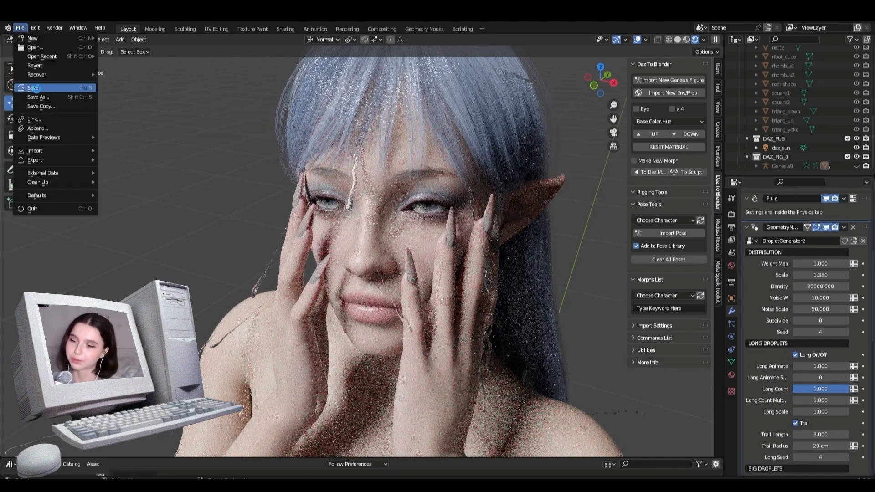
Save the file, try distribution Seed 5 for the droplets, and settle on Seed 6
click(33, 87)
click(814, 334)
text(5)
key(Return)
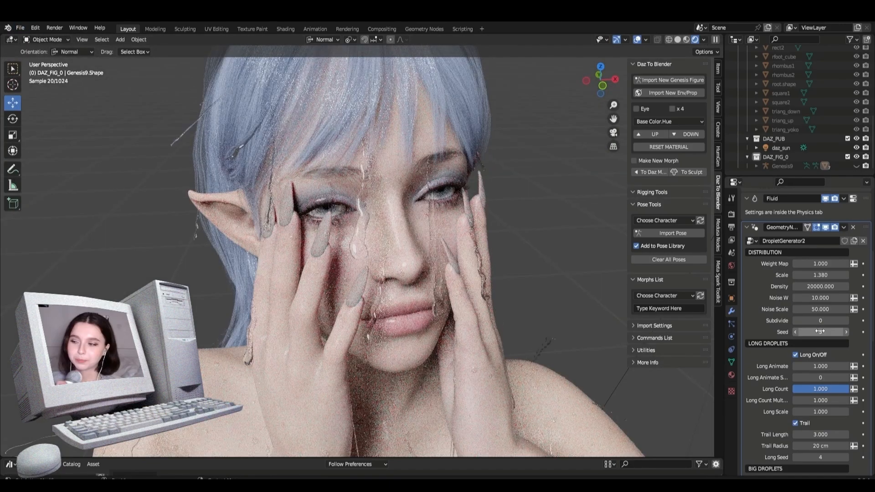
click(814, 335)
text(6)
key(Return)
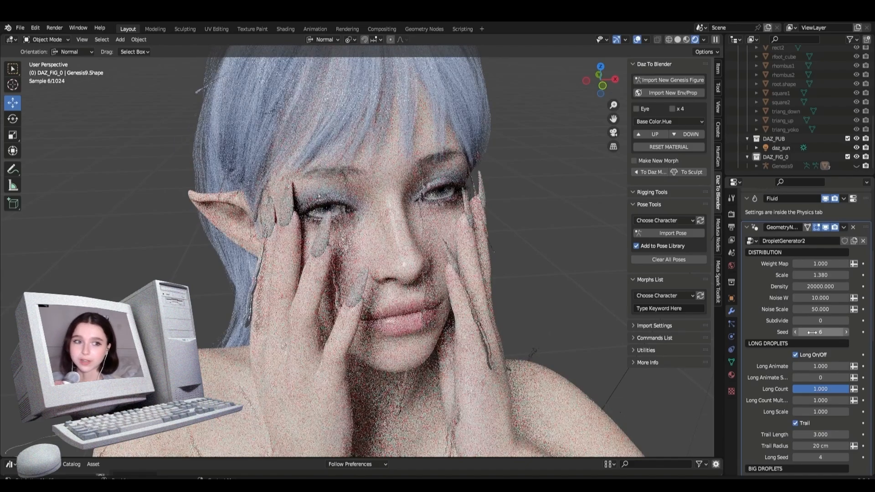
Preview the droplets in Material Preview shading and set the distribution Density to 30000
click(686, 39)
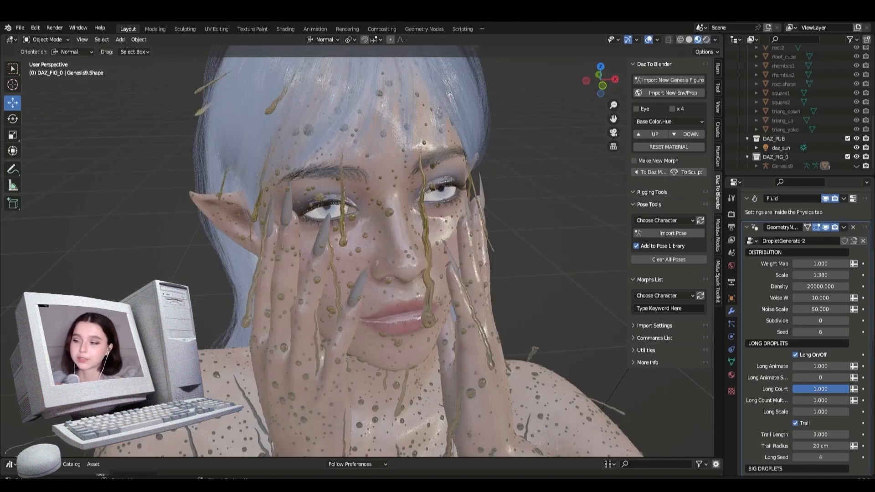
click(706, 40)
scroll(809, 299, up, 1)
click(809, 304)
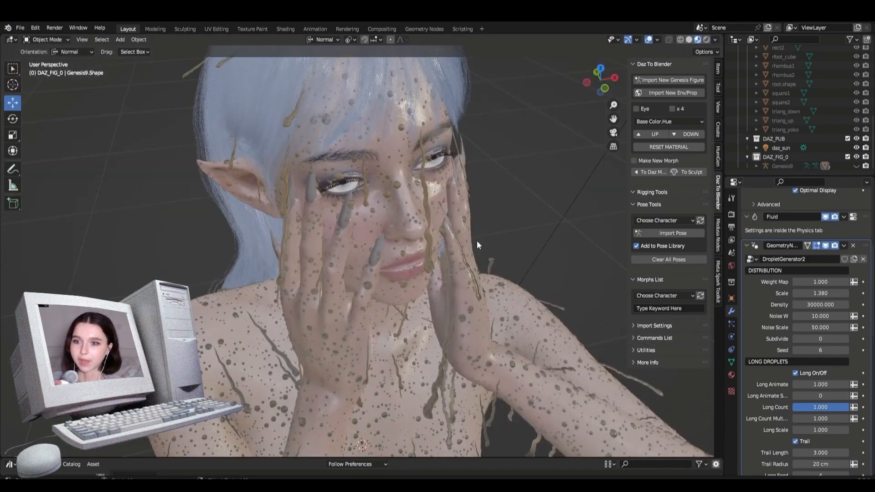
Apply the DropletGenerator2 node group to the hair and adjust its droplet values
click(750, 323)
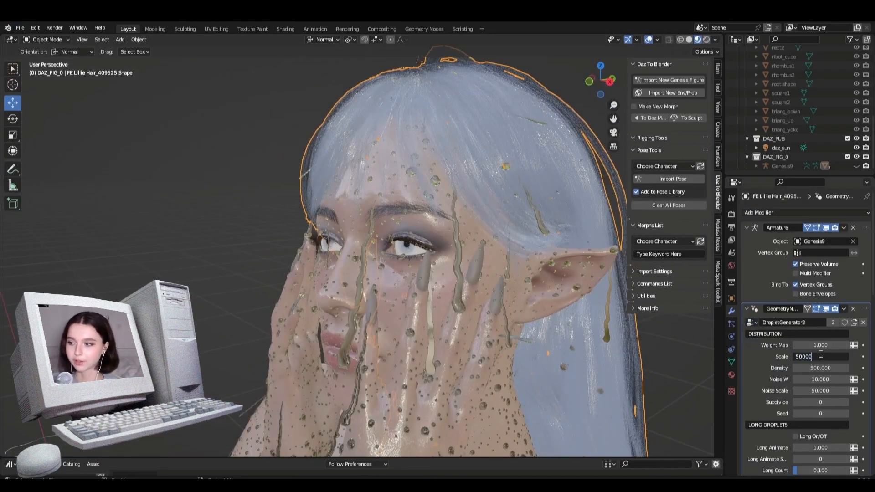
double_click(816, 429)
text(1)
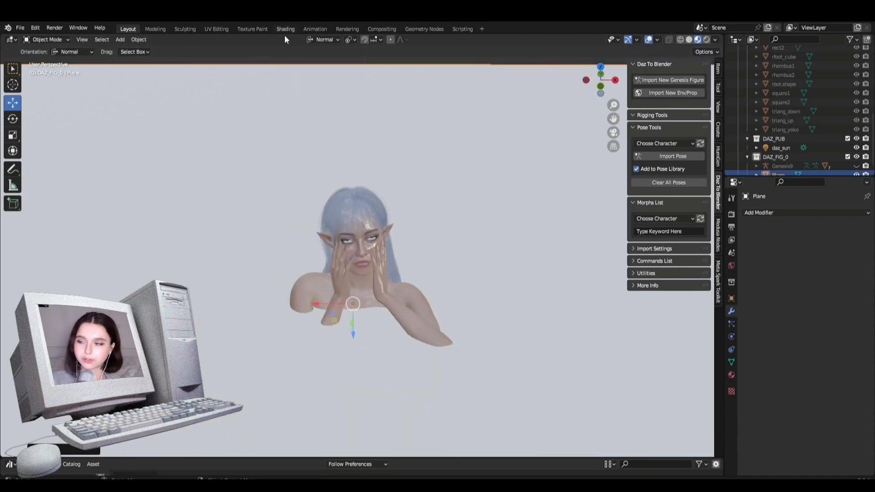
Add a Bump node to the plane's material and set Musgrave Detail 10, Dimension 1.3, Lacunarity 2.2 and Transmission 1
click(284, 30)
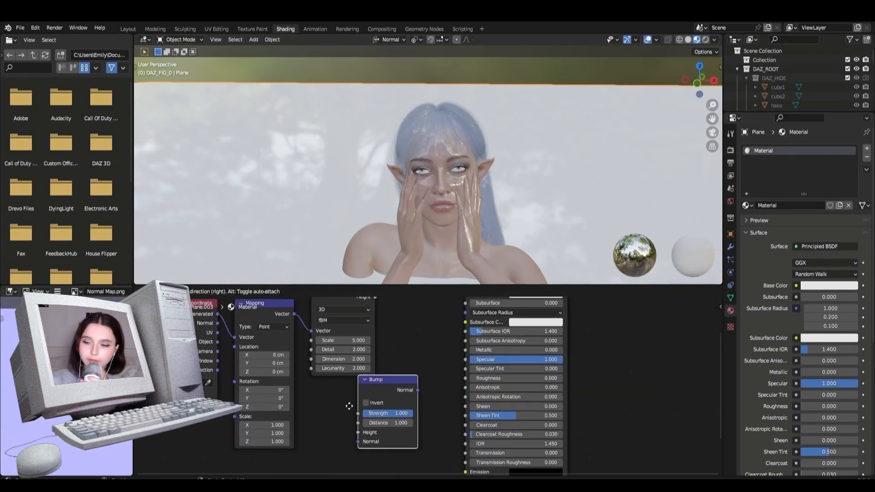
drag(395, 369, 430, 436)
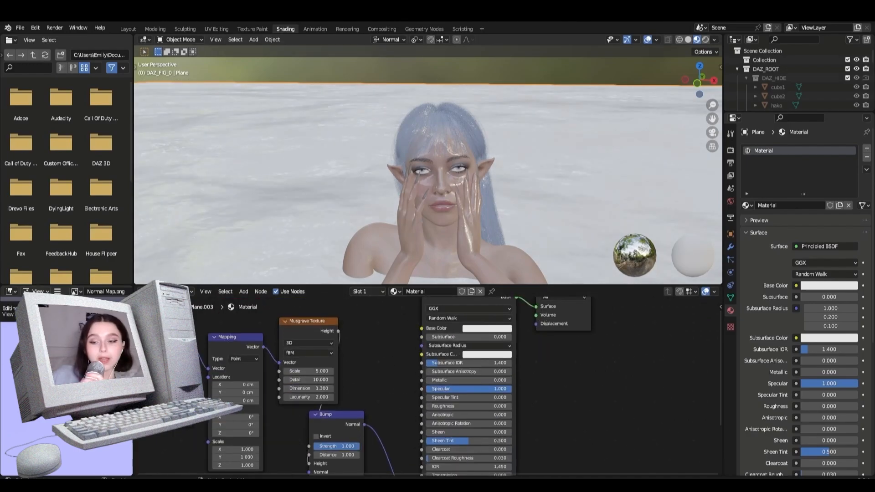
click(332, 397)
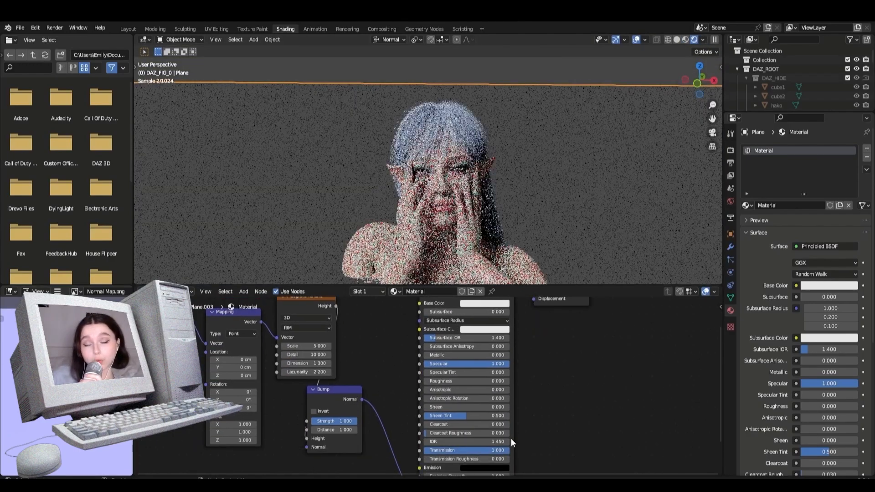
Give the water plane a pale turquoise base color and compare it in Rendered and Material Preview shading
click(703, 40)
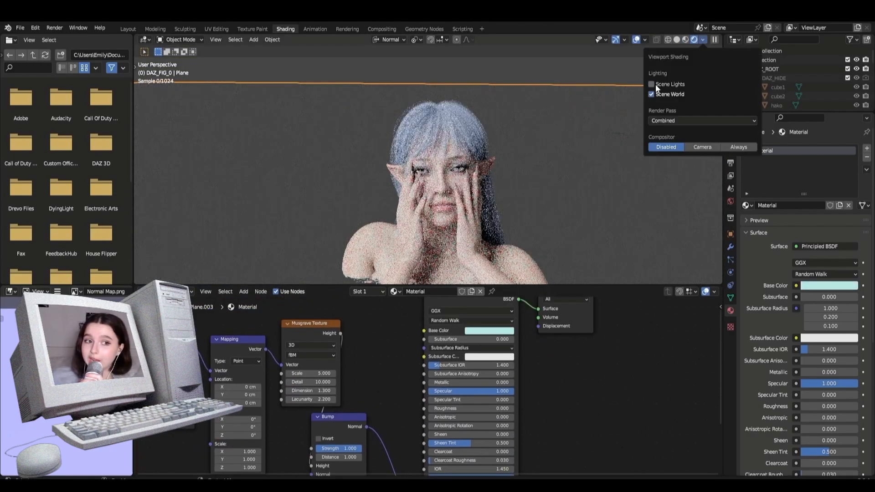
click(685, 40)
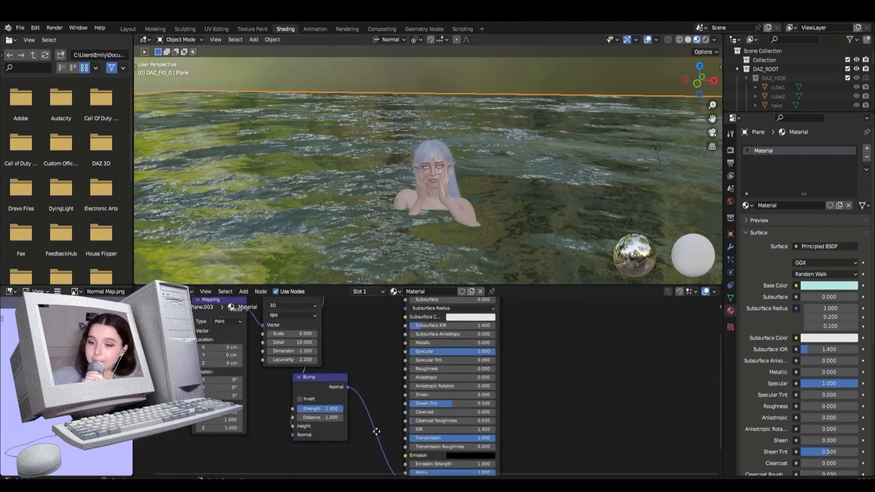
click(705, 40)
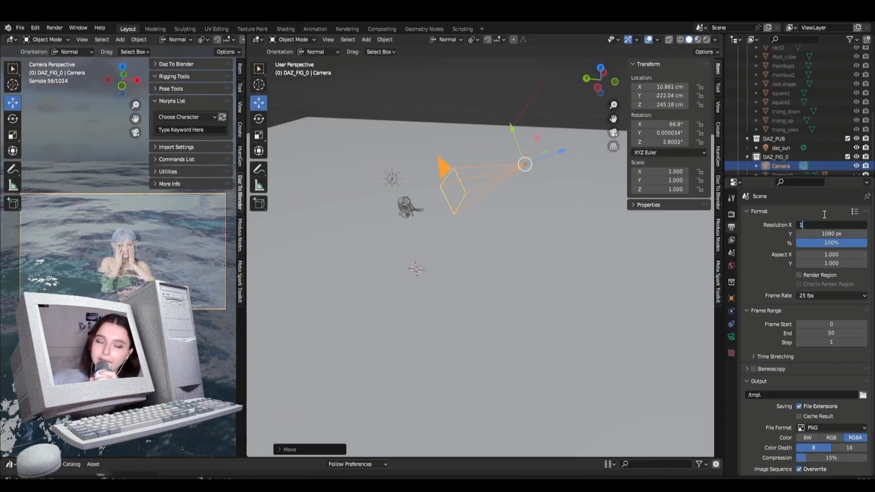
Adjust the camera's location and rotation to frame a portrait close-up of the elf's face
drag(659, 94, 700, 95)
mouse_move(659, 105)
mouse_down()
mouse_move(645, 105)
mouse_move(674, 96)
mouse_up()
mouse_move(659, 105)
mouse_down()
mouse_move(648, 105)
mouse_move(673, 96)
mouse_up()
drag(659, 87, 668, 96)
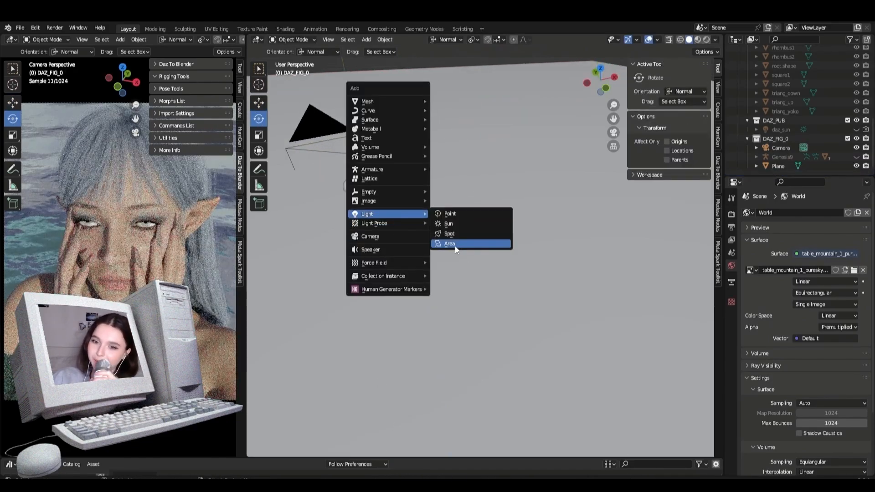
Try an area light scaled down to about 0.012 and rotated beside the elf's head, and delete it
click(478, 241)
key(s)
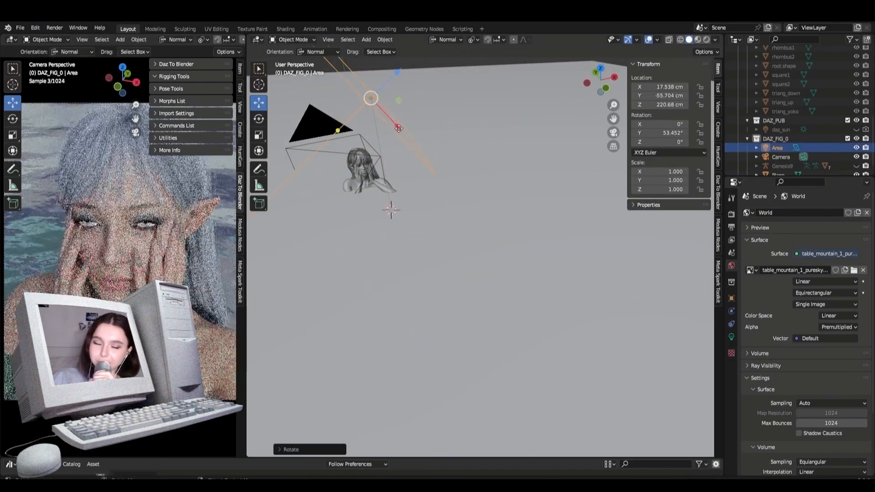
click(442, 181)
key(s)
click(440, 165)
key(r)
key(r)
click(435, 185)
drag(450, 142, 409, 146)
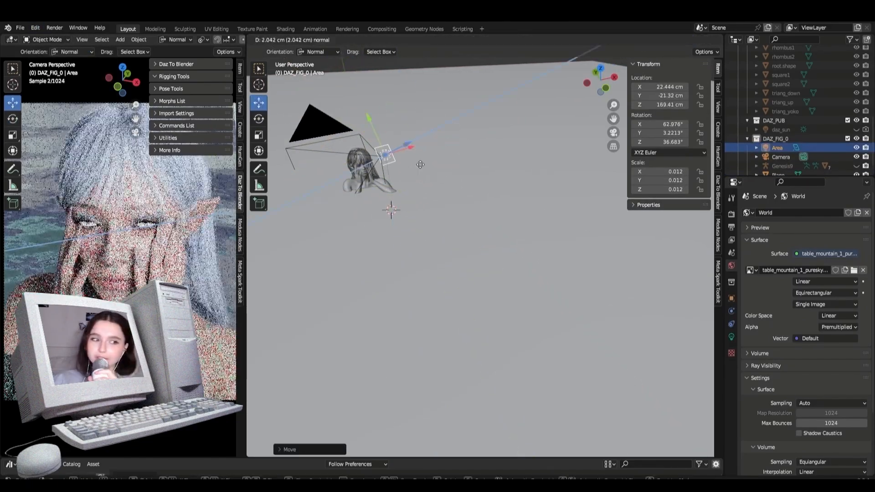
key(Delete)
Add a point light beside the elf's head and scale it
key(shift+a)
mouse_move(424, 201)
click(460, 201)
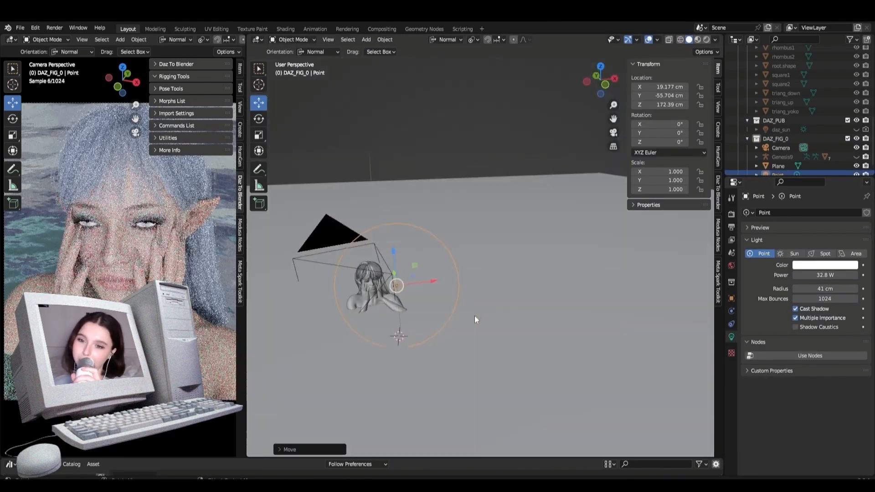
key(s)
click(494, 319)
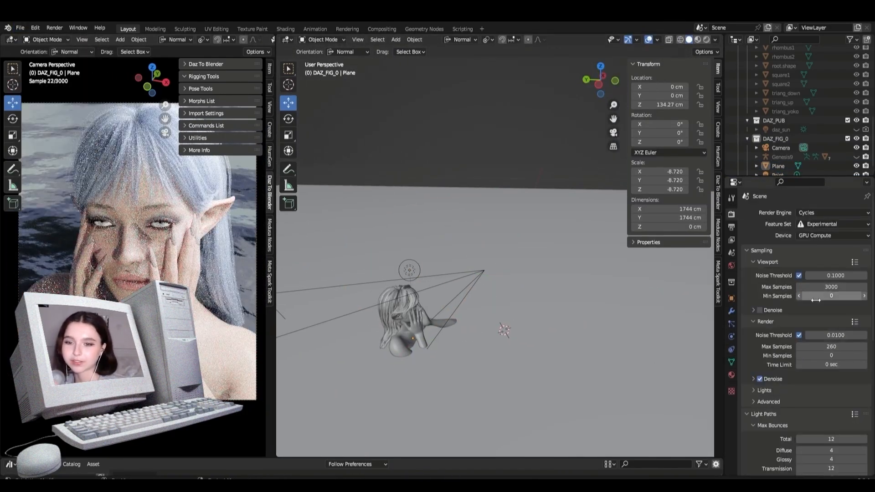
Go through the Cycles light path and performance settings and render the image
scroll(815, 299, down, 20)
click(801, 395)
scroll(802, 395, up, 6)
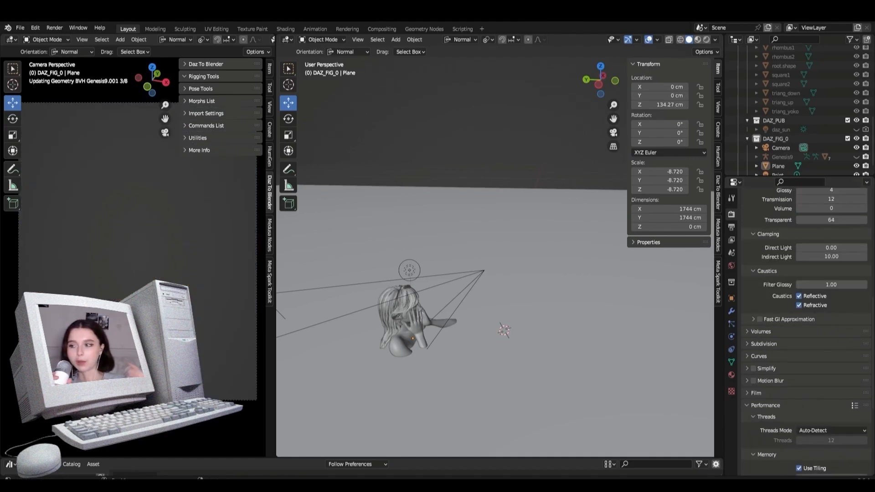
scroll(846, 113, down, 1)
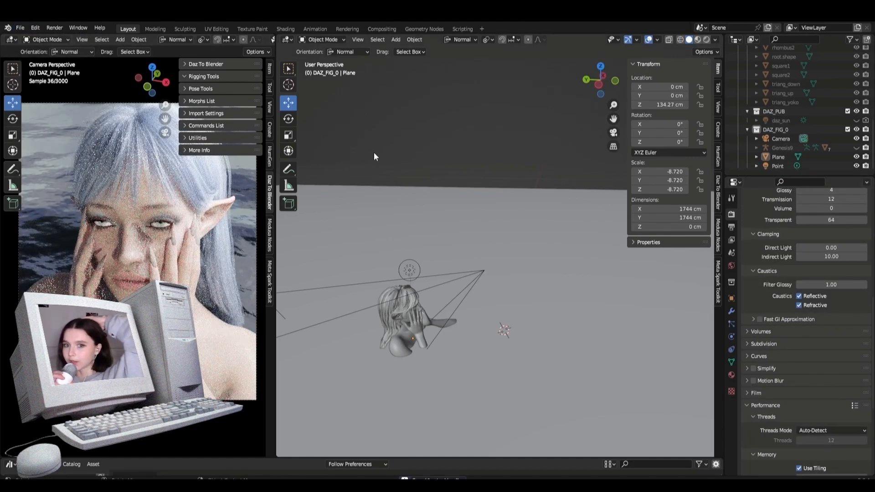
key(F12)
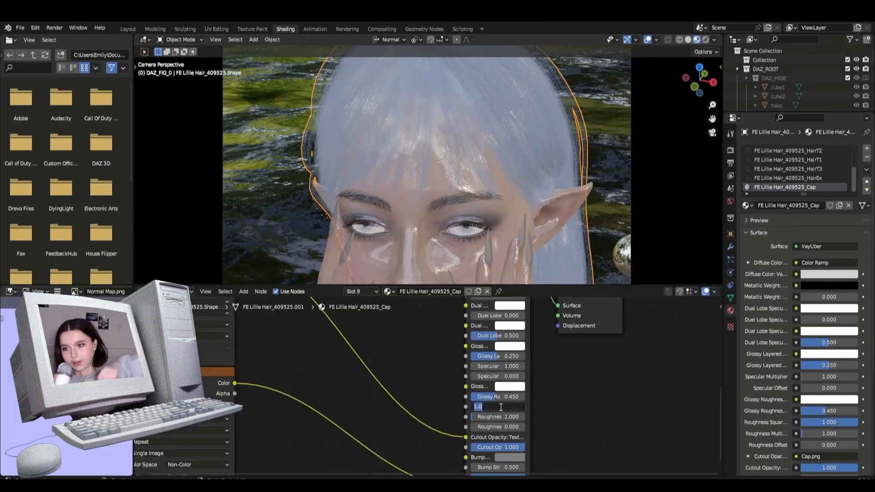
Set the Cycles viewport Max Samples to 3500 and check the feature set, device and render sample settings
click(24, 6)
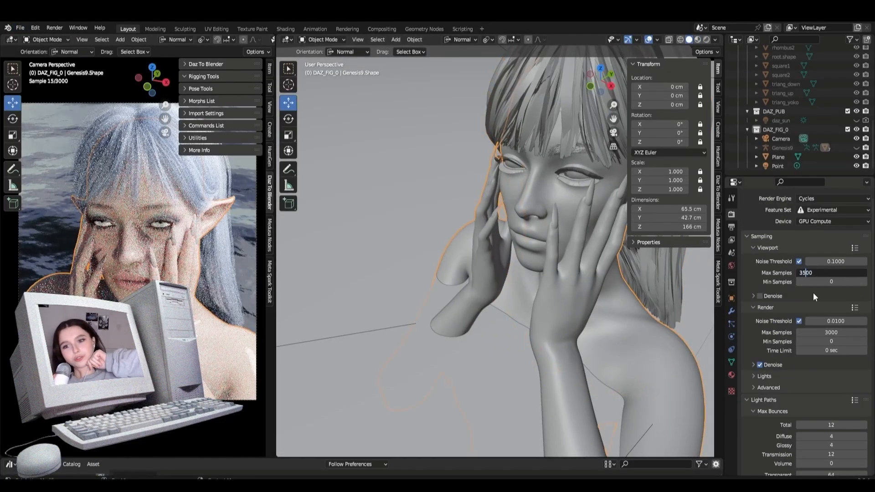
click(813, 294)
click(821, 210)
click(823, 222)
click(821, 333)
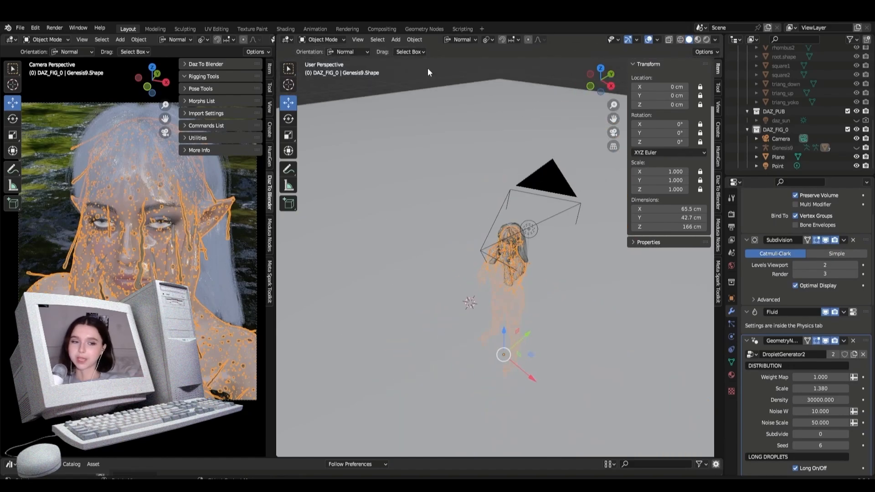
Try distribution Seed values 7, 8, 9 and 10 for the skin droplets
double_click(820, 445)
key(Return)
double_click(817, 443)
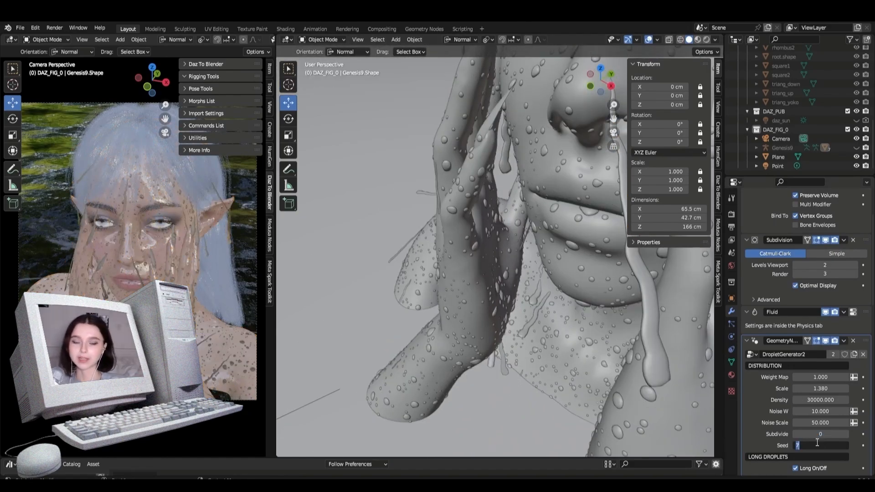
double_click(817, 442)
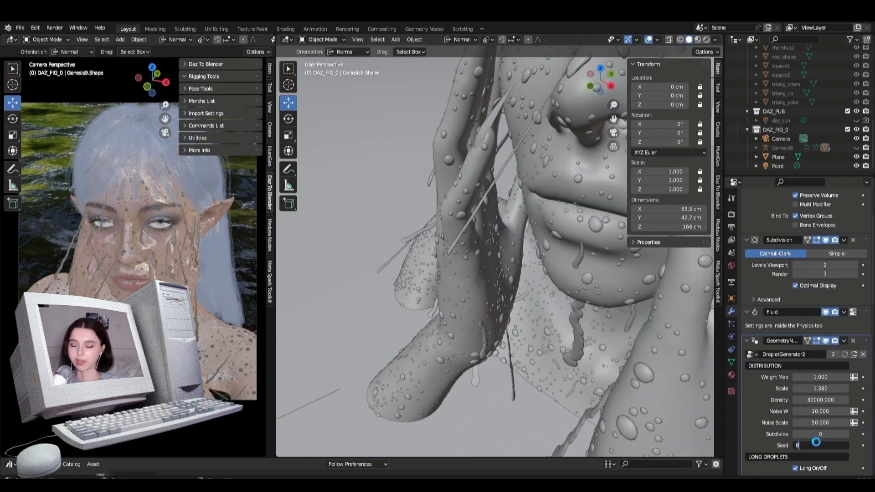
double_click(816, 442)
text(9)
key(Return)
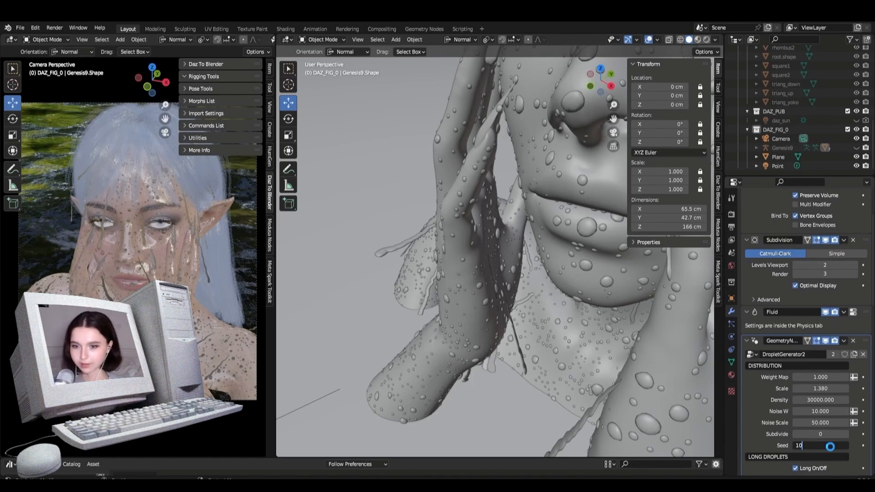
Try distribution Seed values 4 and 7 for the skin droplets, and settle on 6
double_click(831, 447)
text(4)
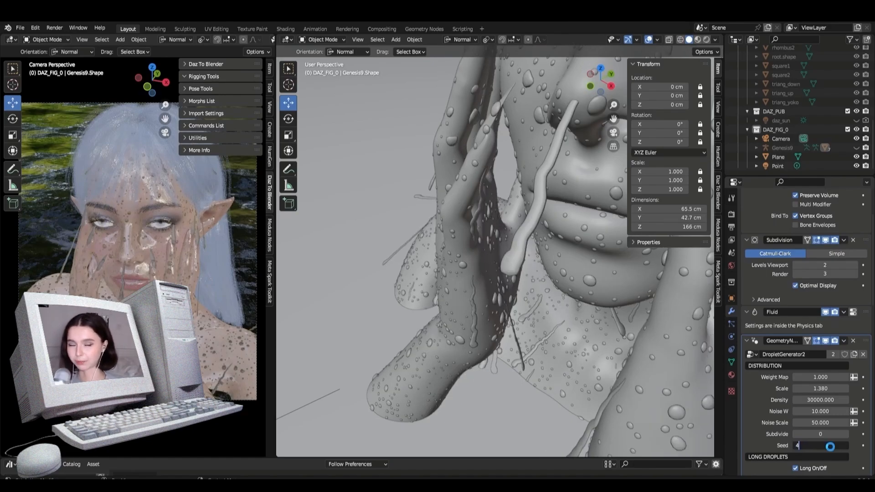
key(Return)
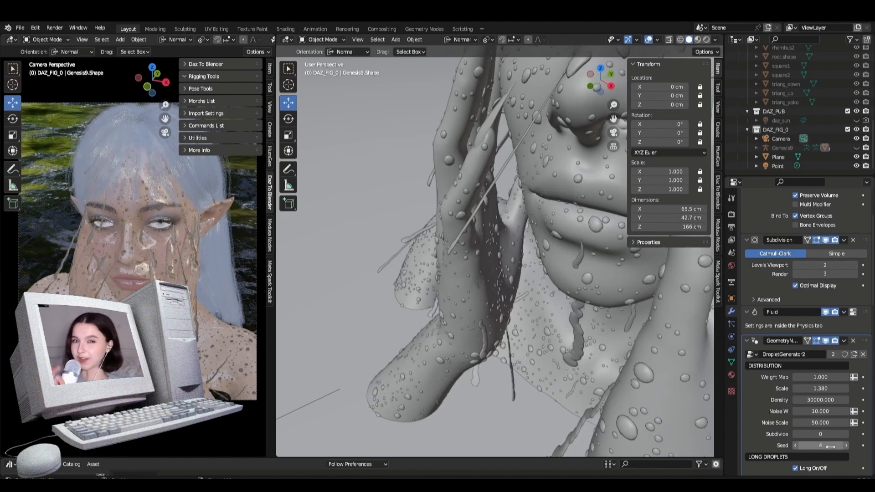
key(Return)
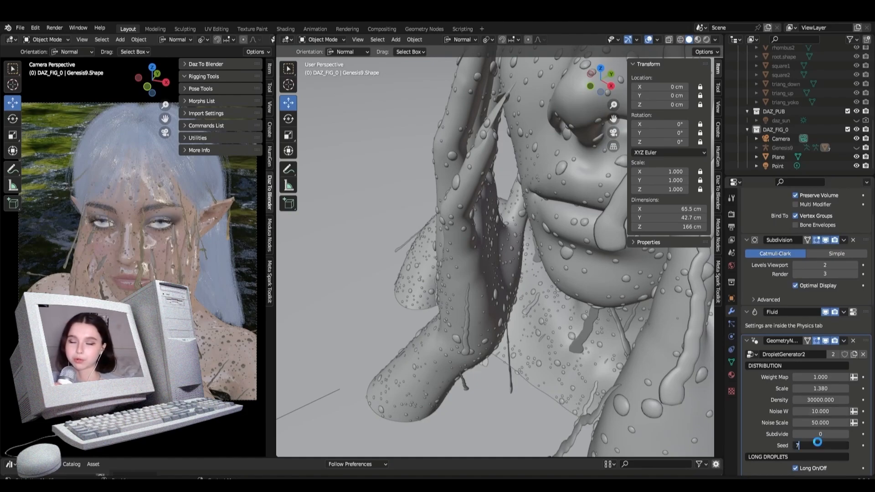
key(Return)
double_click(822, 444)
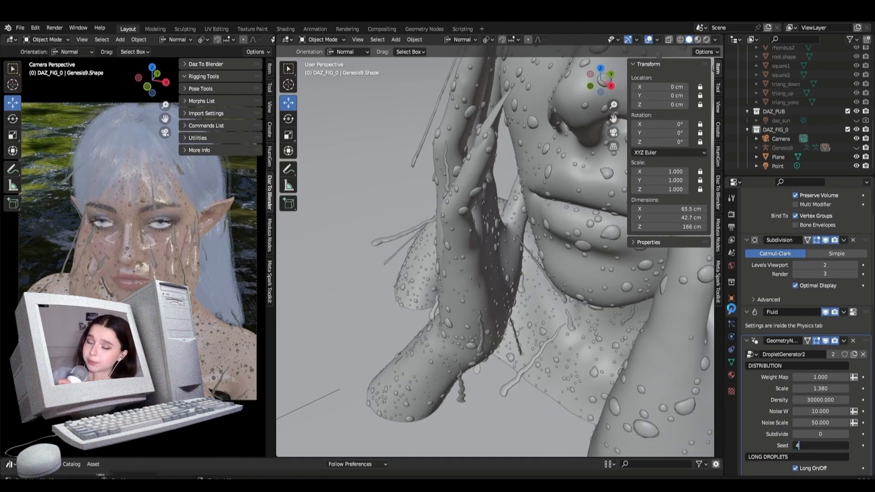
key(Return)
scroll(823, 319, down, 1)
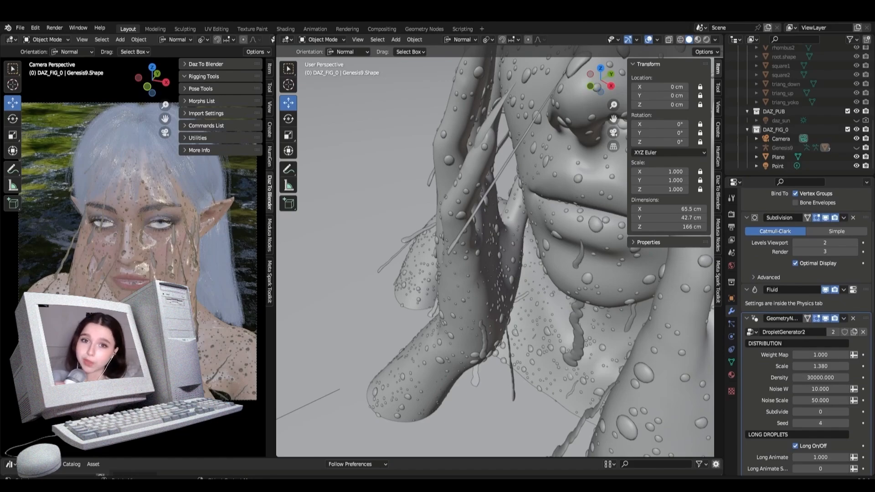
drag(817, 423, 817, 423)
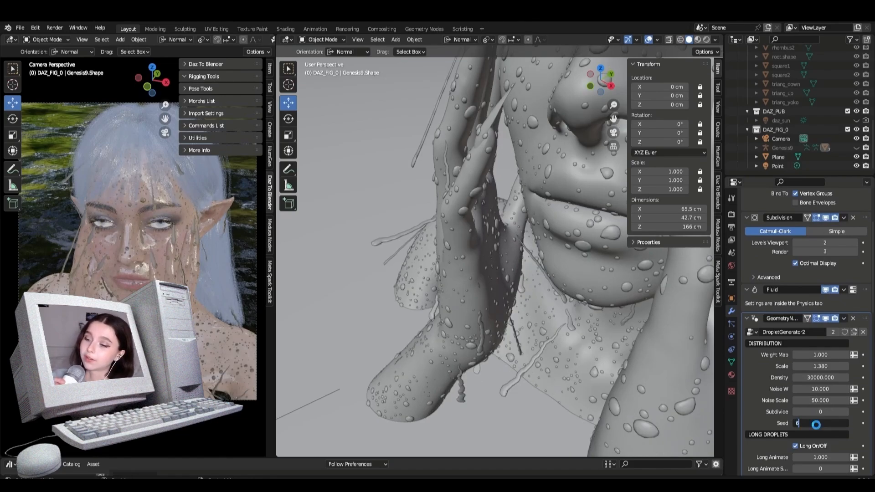
Set the droplets' Offset Long to 0.5 in the advanced settings
scroll(821, 401, down, 20)
double_click(809, 410)
text(.)
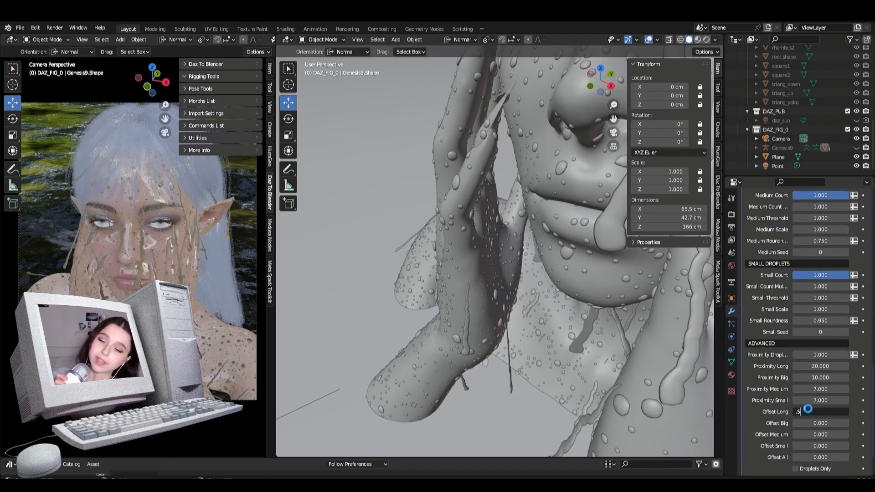
text(5)
key(Return)
Try an Offset All value of 1 for the droplets and settle on 0.5
double_click(816, 458)
text(.5)
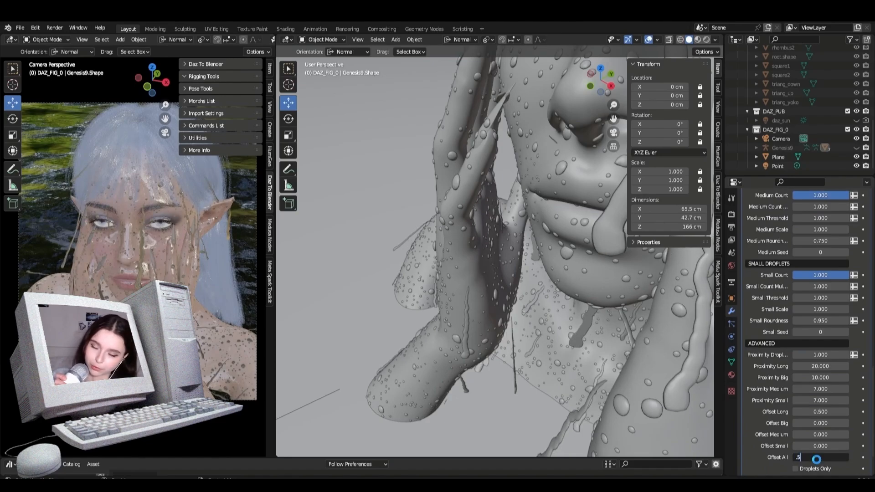
key(BackSpace)
key(BackSpace)
text(1)
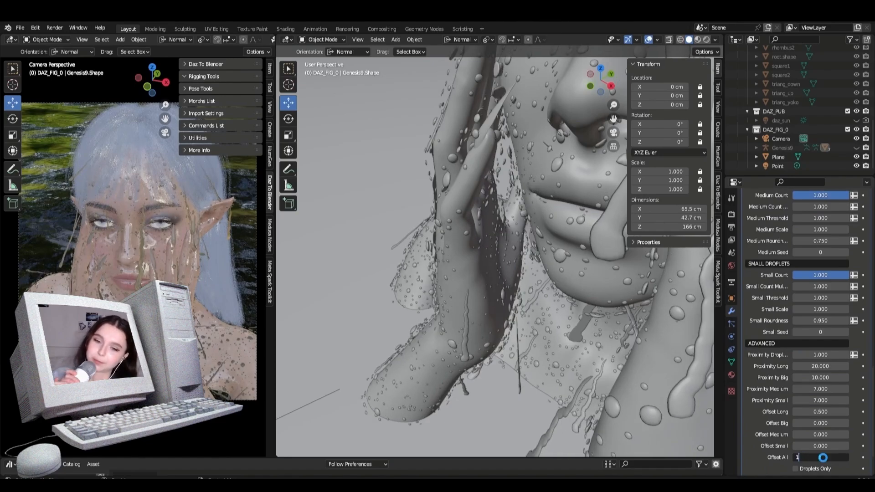
key(BackSpace)
key(Return)
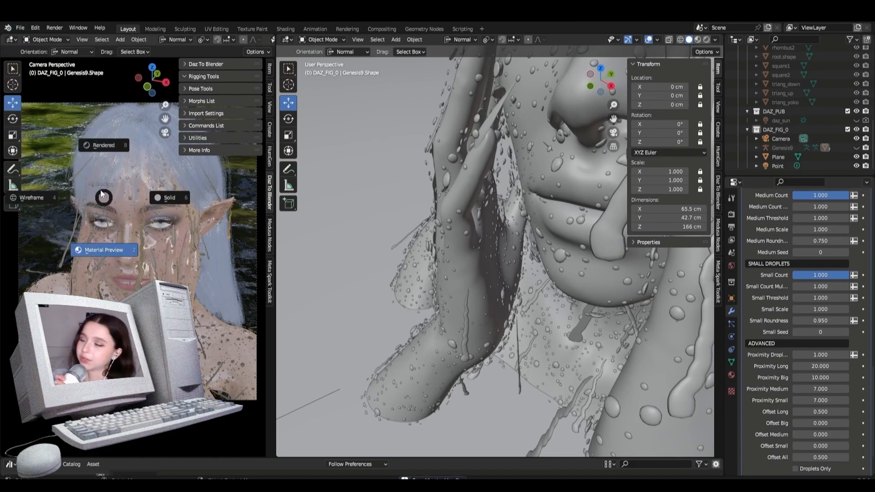
Set the skin droplets' Offset All to 0.3 in the advanced settings and save the file
double_click(815, 456)
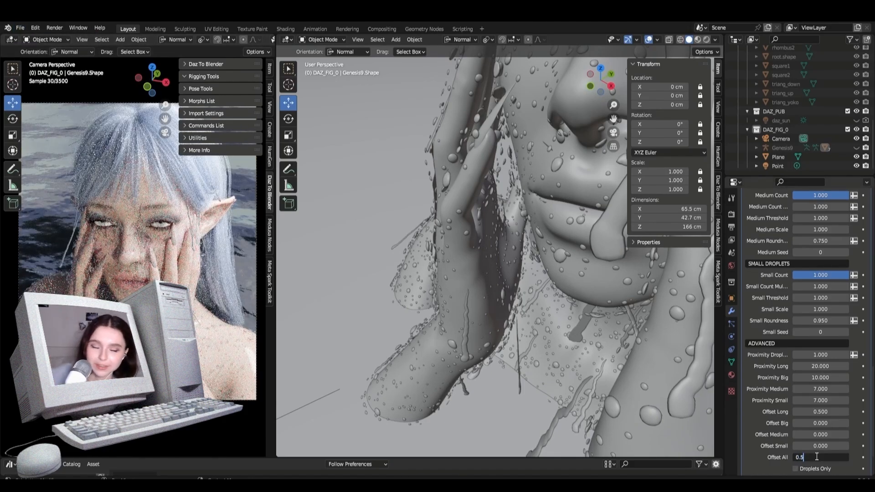
key(BackSpace)
text(3)
key(Return)
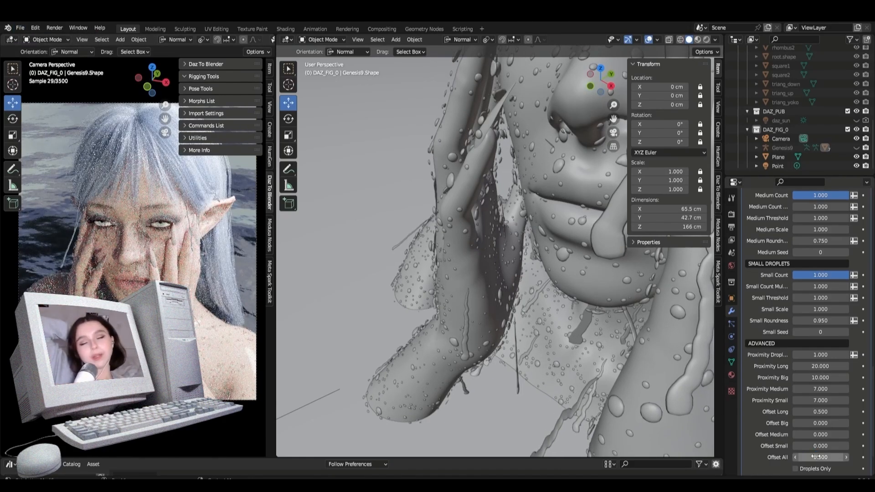
click(20, 28)
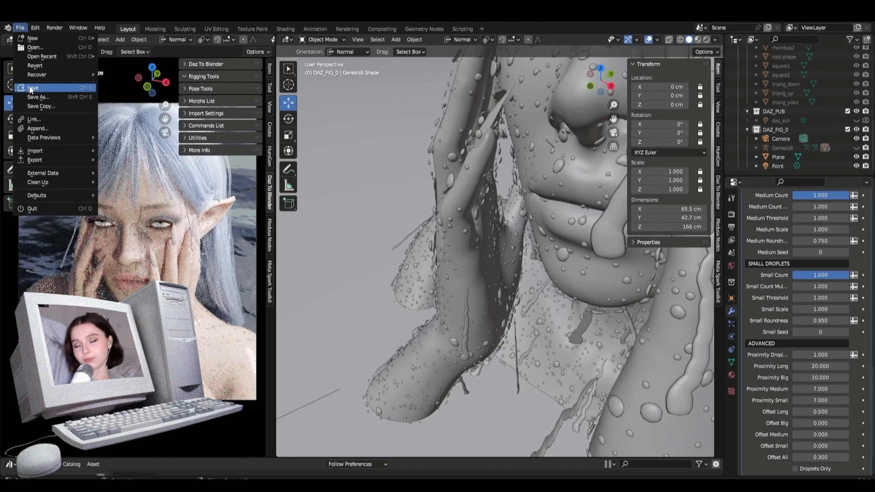
click(29, 87)
click(77, 28)
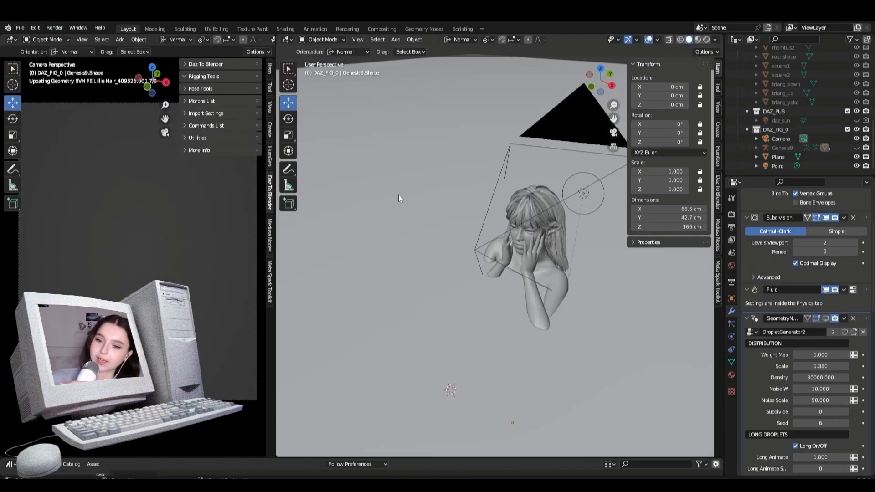
In the Shading workspace, insert a Hue/Saturation/Value node with Saturation 0.5 between the world's environment texture and output, and delete it
click(285, 29)
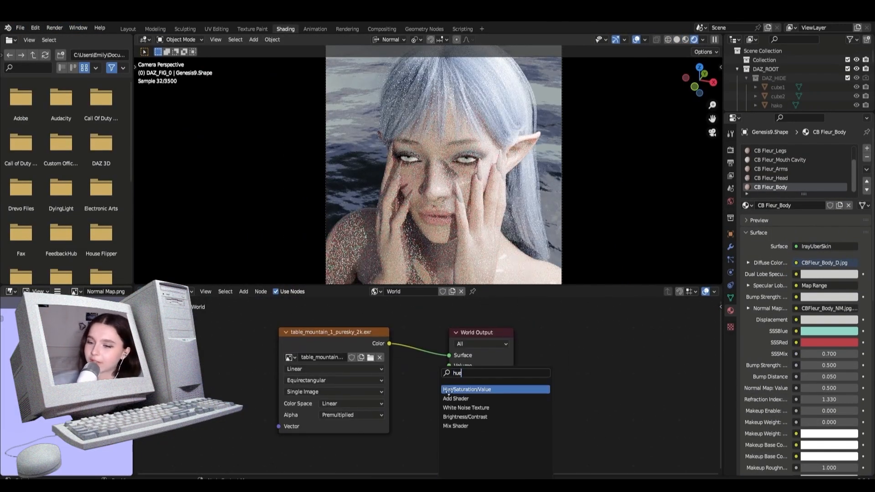
click(449, 388)
click(460, 346)
double_click(475, 364)
text(.5)
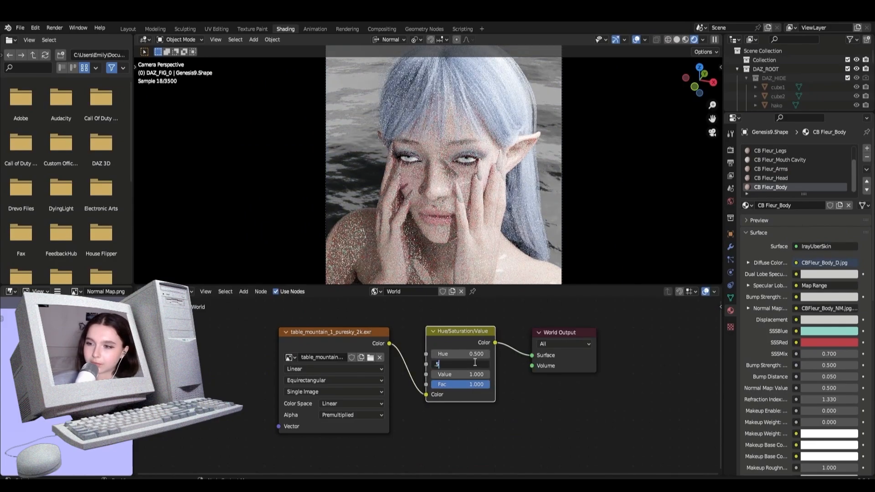
key(Return)
key(x)
Try a Brightness/Contrast node with lowered Bright between the environment texture and the World Output, and delete it
scroll(455, 365, up, 2)
key(shift+a)
text(br)
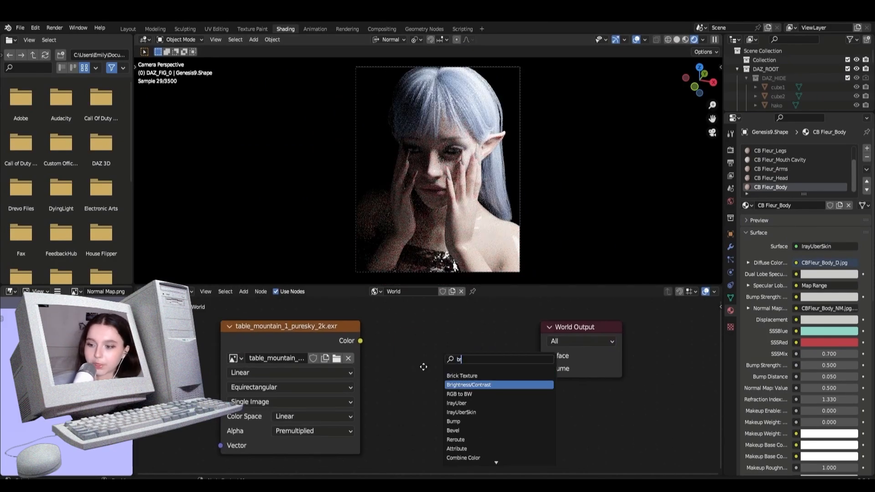
key(Return)
click(414, 365)
drag(360, 341, 411, 358)
drag(493, 343, 541, 356)
drag(476, 371, 456, 371)
scroll(792, 82, down, 10)
key(x)
Switch to the water girl folder in File Explorer, view the render2 image, and return to Blender
key(alt+Tab)
double_click(413, 348)
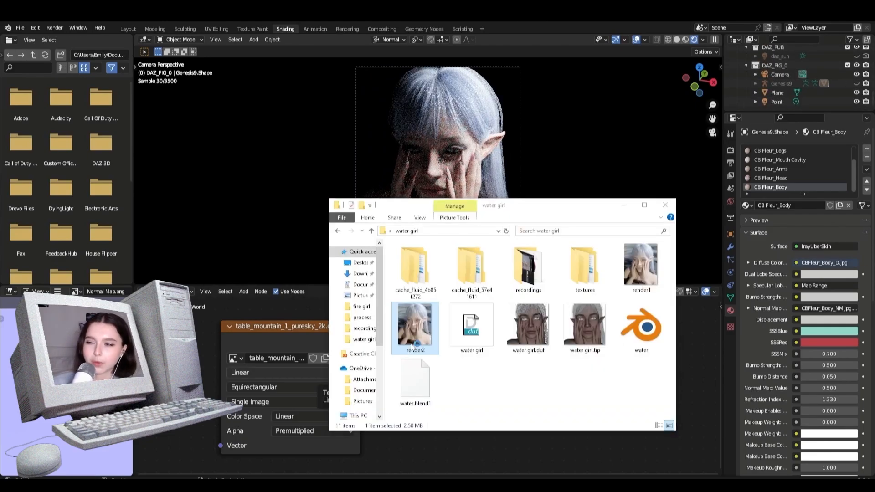
key(alt+Tab)
In the Layout workspace, move the point light to the top of the character's head and set its radius to 1 cm
click(132, 28)
click(494, 249)
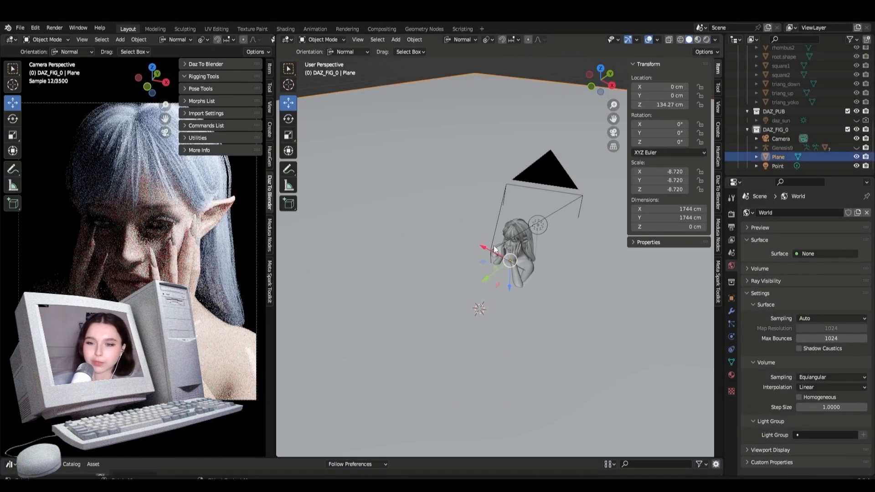
click(495, 250)
drag(486, 274, 483, 283)
click(538, 225)
middle_drag(538, 237, 474, 240)
drag(565, 217, 544, 219)
scroll(524, 223, up, 4)
click(731, 337)
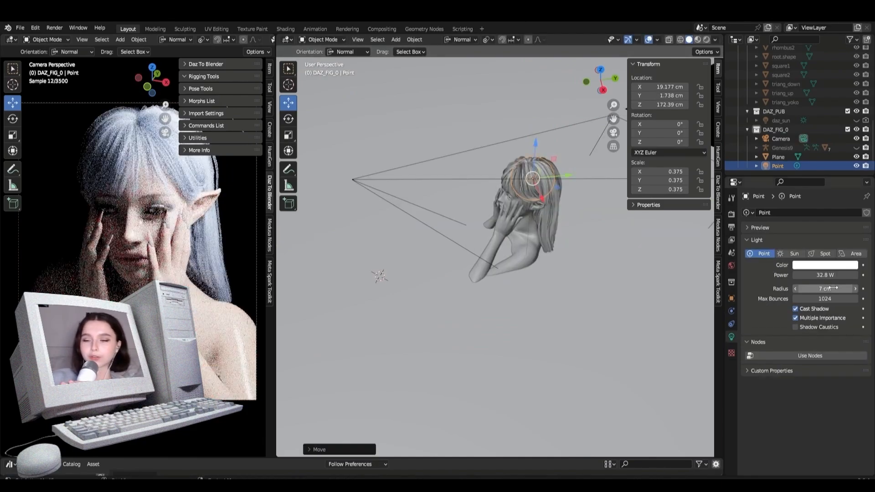
drag(833, 288, 807, 288)
Try a duplicate of the point light behind the character's head
middle_drag(501, 273, 579, 281)
key(shift+d)
click(472, 273)
middle_drag(474, 215, 456, 282)
drag(445, 236, 505, 201)
middle_drag(510, 255, 510, 182)
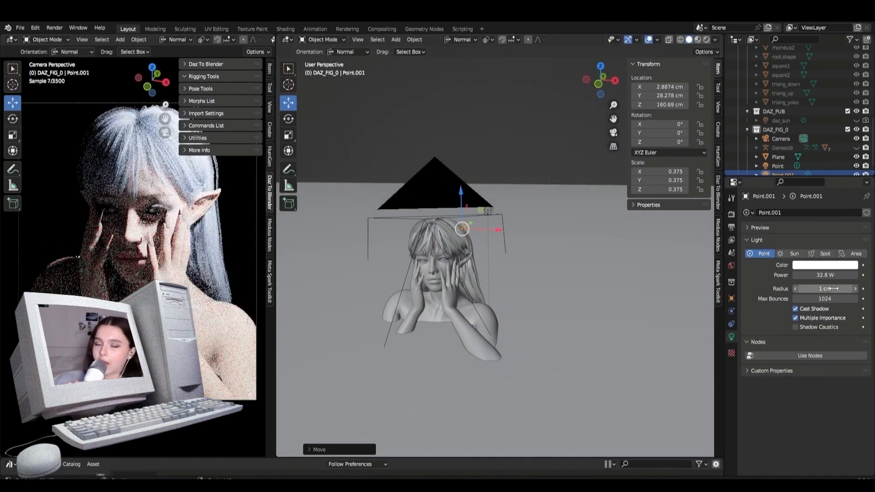
middle_drag(546, 274, 578, 271)
drag(572, 223, 579, 224)
scroll(844, 155, down, 1)
click(856, 166)
scroll(501, 237, down, 5)
Duplicate the original point light and move the copy lower and away from the character's head
click(494, 230)
key(shift+d)
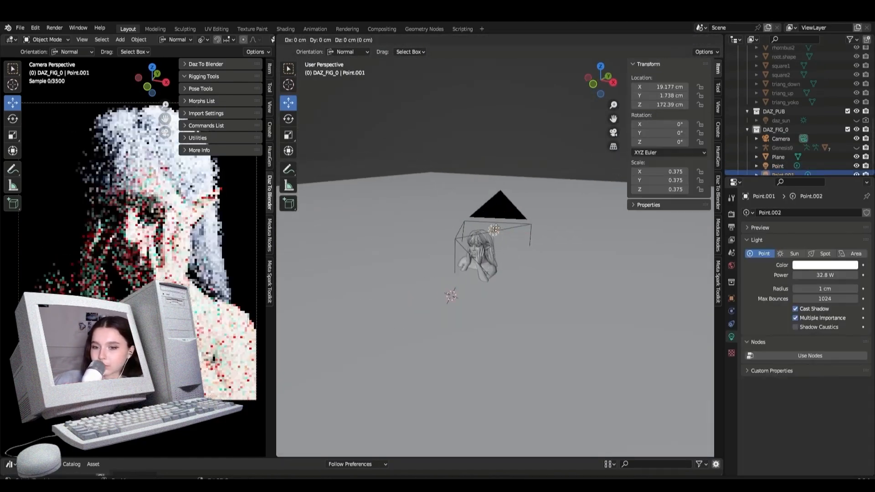
click(495, 229)
drag(496, 202, 495, 245)
middle_drag(483, 256, 515, 278)
drag(449, 272, 426, 274)
middle_drag(426, 275, 483, 287)
drag(347, 253, 360, 263)
Set the duplicated light's radius to 31 cm and power to 330.1 W, adjusting its position slightly
drag(820, 289, 843, 288)
drag(375, 251, 382, 274)
drag(821, 276, 847, 275)
Duplicate the enlarged light and place the copy behind the character at about X 62.6 cm, Y 41.3 cm, Z 105 cm
middle_drag(455, 283, 506, 283)
key(shift+d)
click(505, 291)
drag(483, 303, 407, 321)
drag(436, 297, 423, 247)
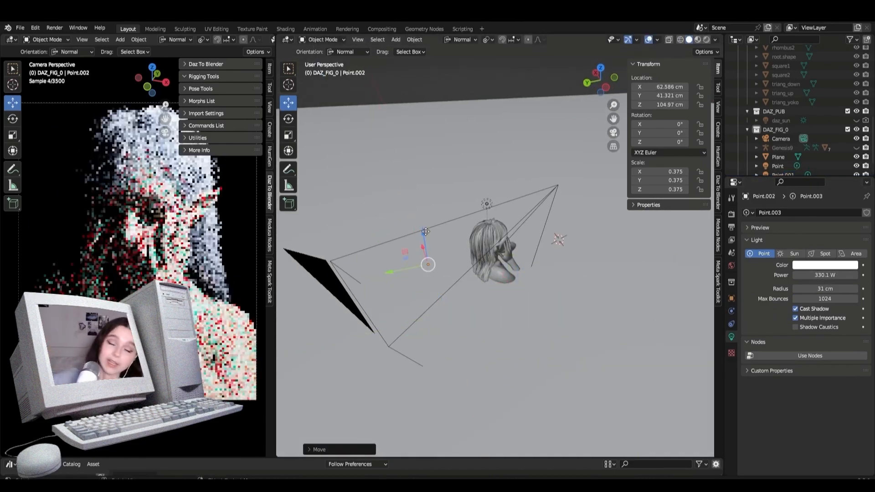